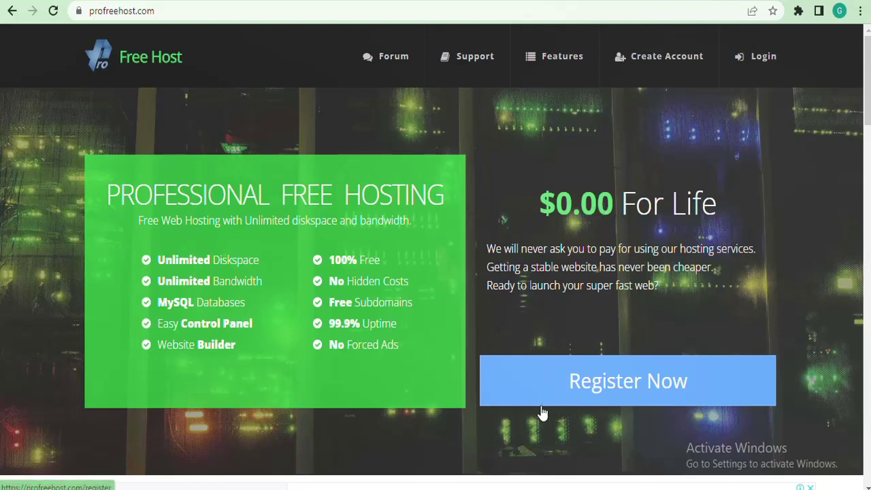
- Register a new ProFreeHost account with the saved e-mail address and a chosen password
{"action": "left_click", "coordinate": [624, 391]}
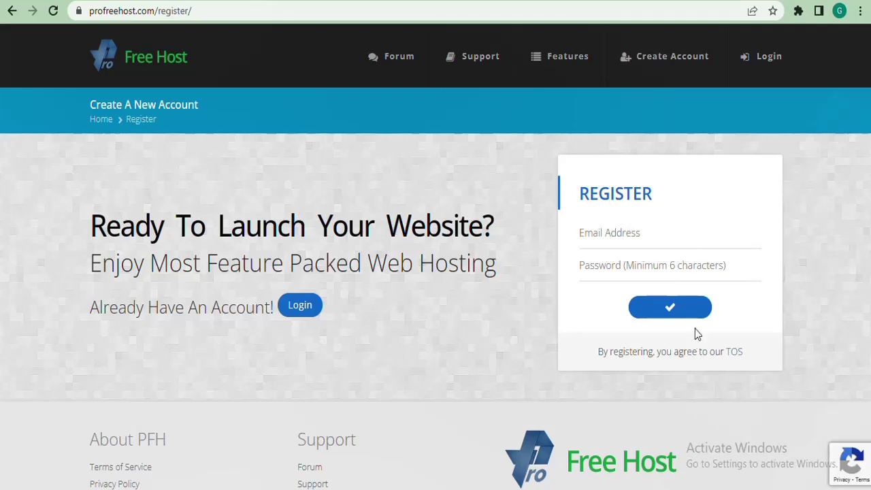
{"action": "left_click", "coordinate": [699, 236]}
{"action": "key", "text": "ctrl+v"}
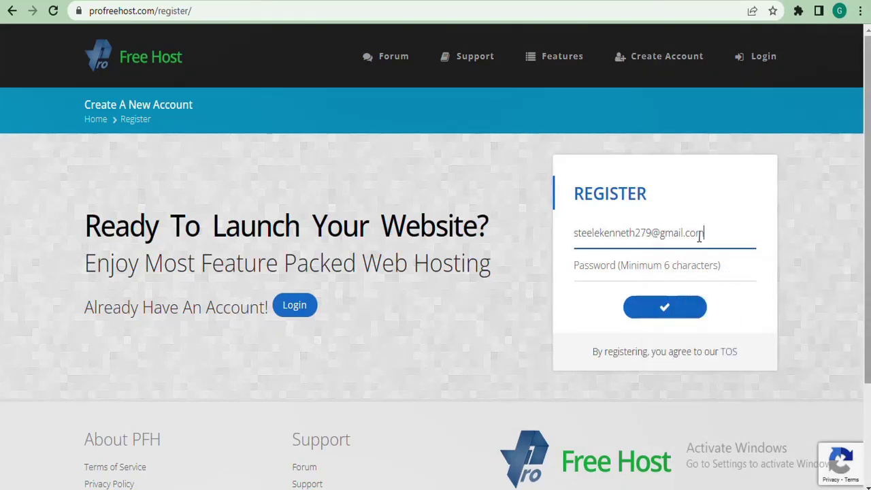
{"action": "left_click", "coordinate": [642, 259]}
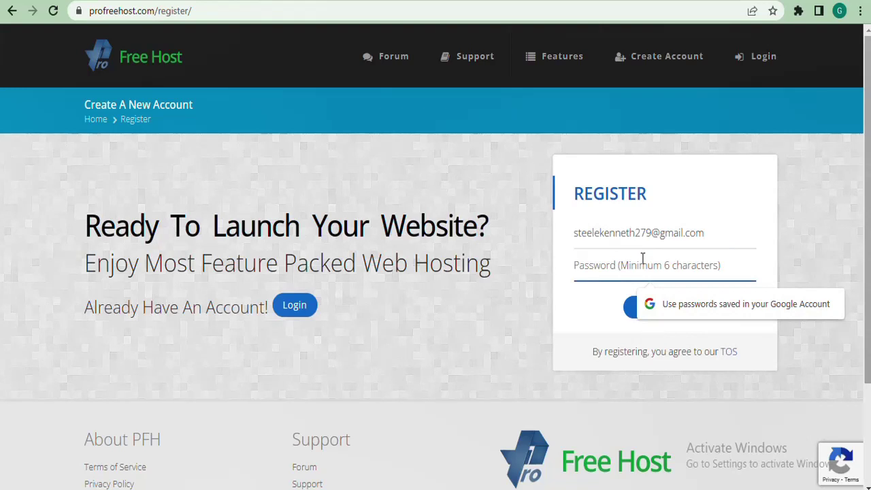
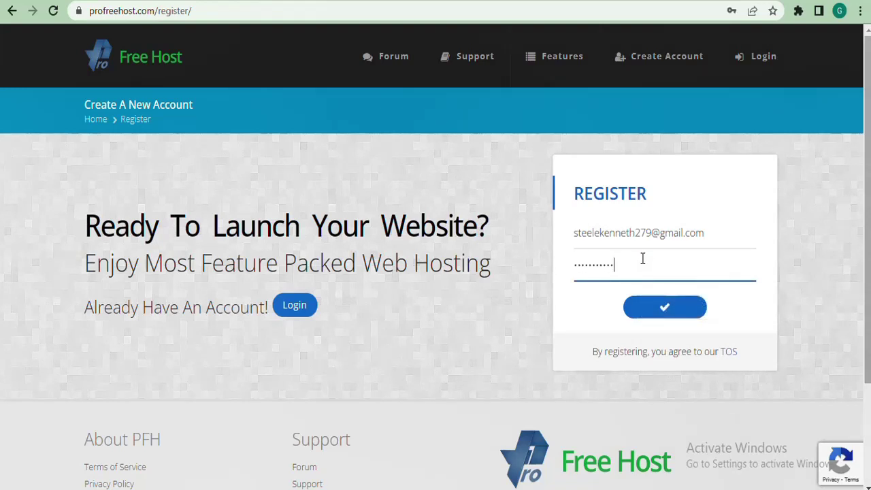
{"action": "left_click", "coordinate": [666, 308]}
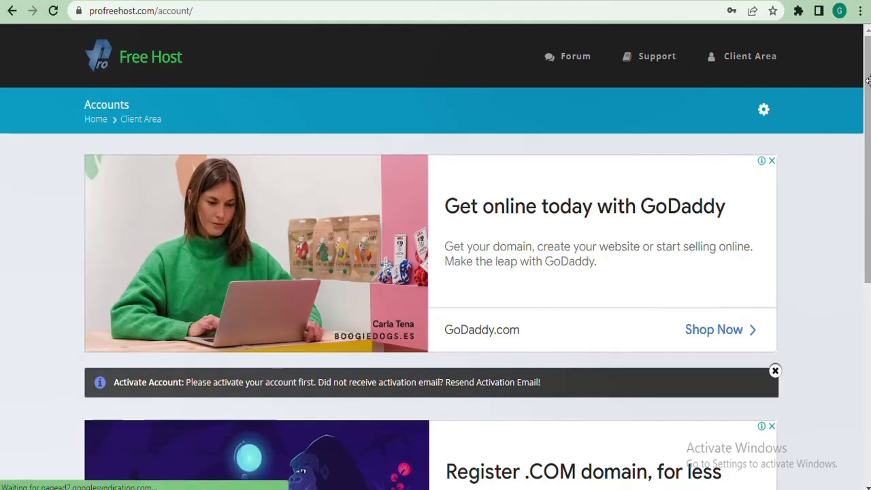
{"action": "left_click_drag", "start_coordinate": [869, 81], "coordinate": [869, 181]}
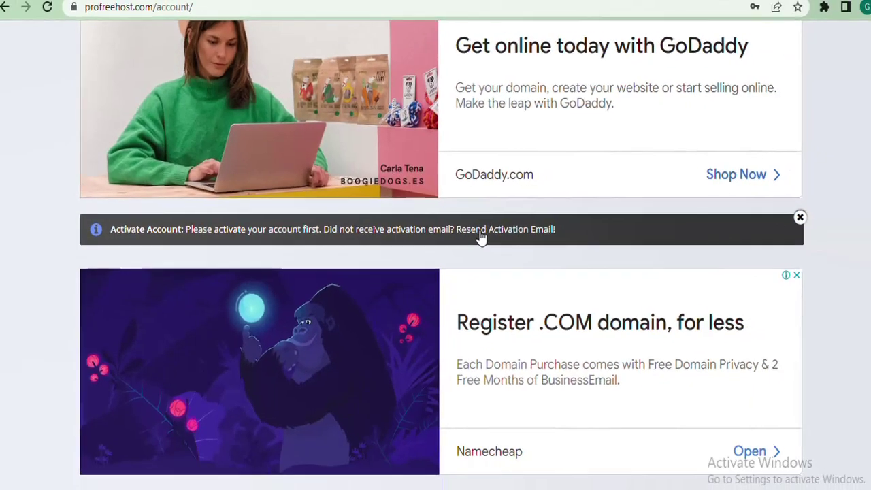
{"action": "left_click_drag", "start_coordinate": [870, 215], "coordinate": [870, 279]}
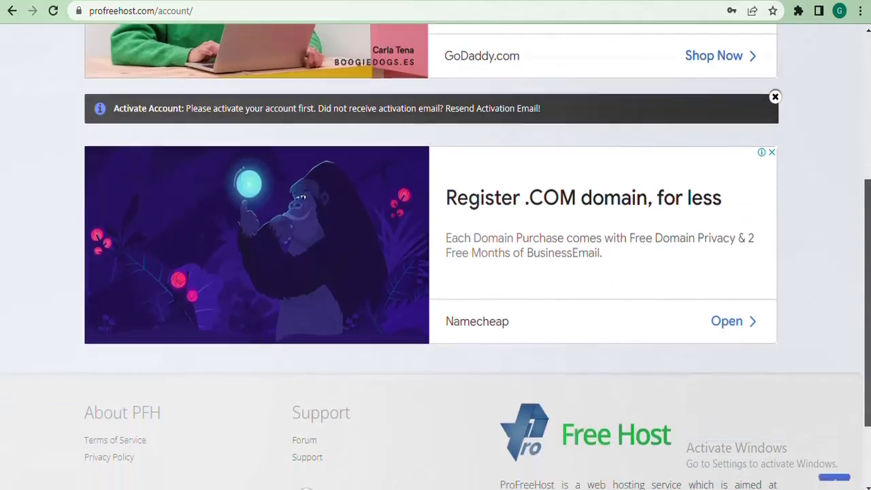
{"action": "scroll", "coordinate": [745, 152], "scroll_direction": "up", "scroll_amount": 5}
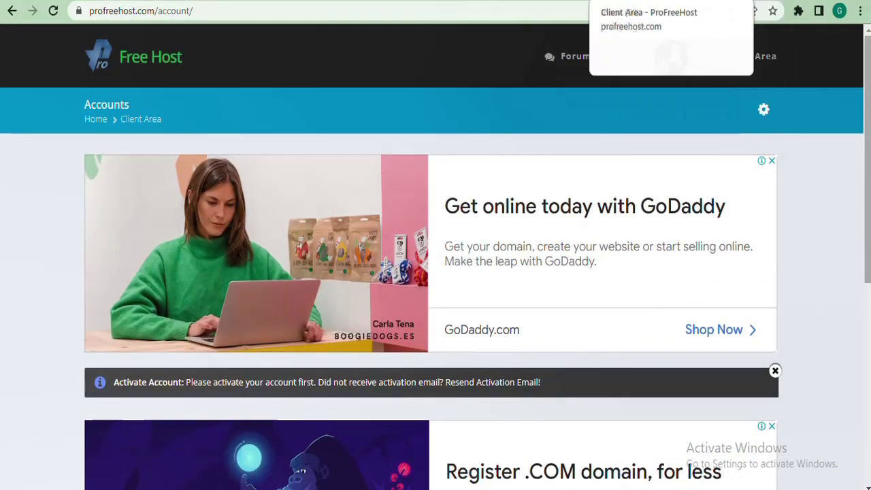
- Activate the account from the ProFreeHost Account Activation email in Gmail
{"action": "left_click", "coordinate": [674, 2]}
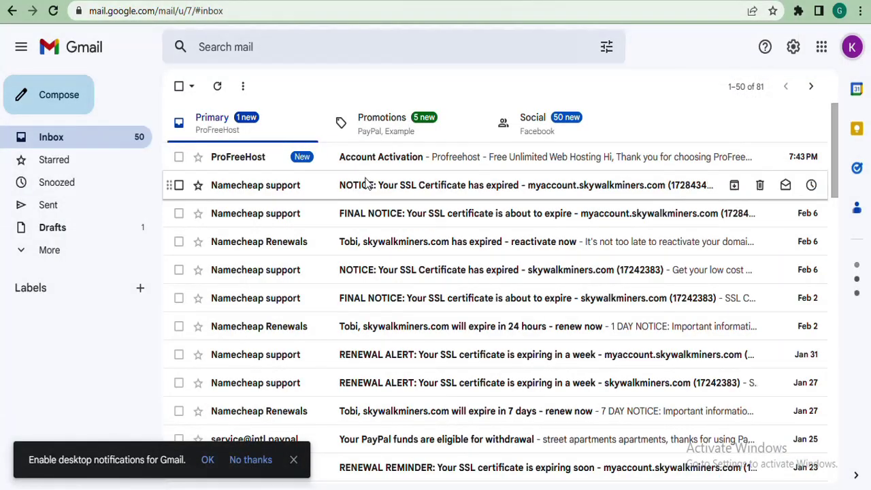
{"action": "left_click", "coordinate": [434, 164]}
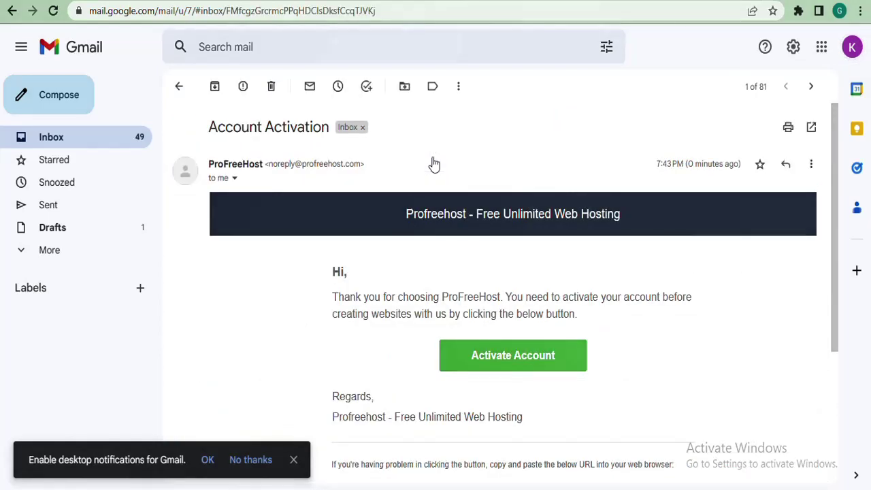
{"action": "left_click", "coordinate": [510, 361]}
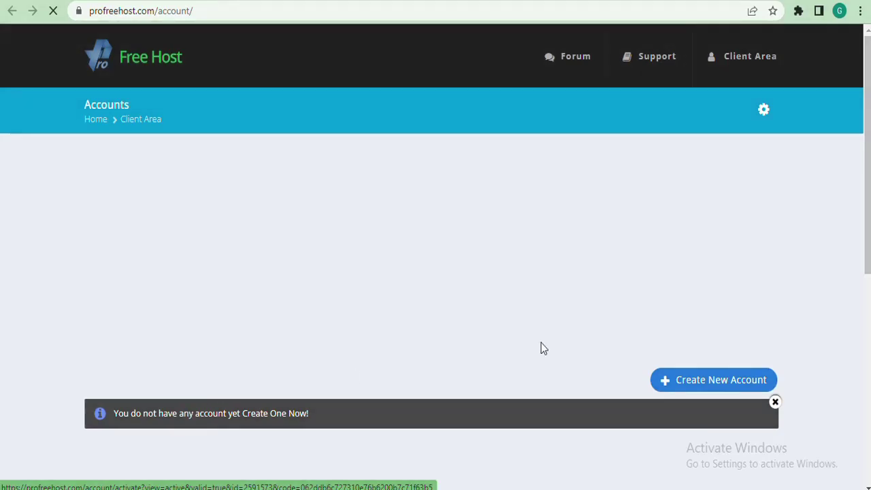
{"action": "scroll", "coordinate": [869, 193], "scroll_direction": "down", "scroll_amount": 3}
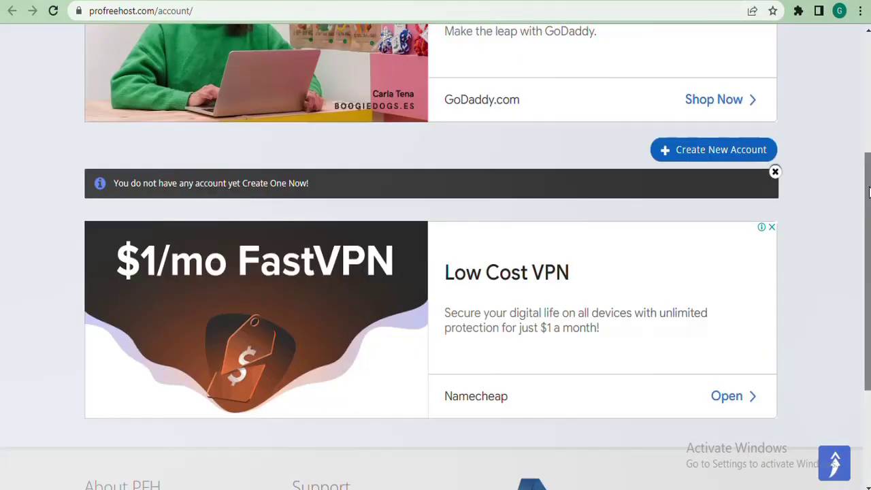
{"action": "left_click_drag", "start_coordinate": [870, 193], "coordinate": [869, 67]}
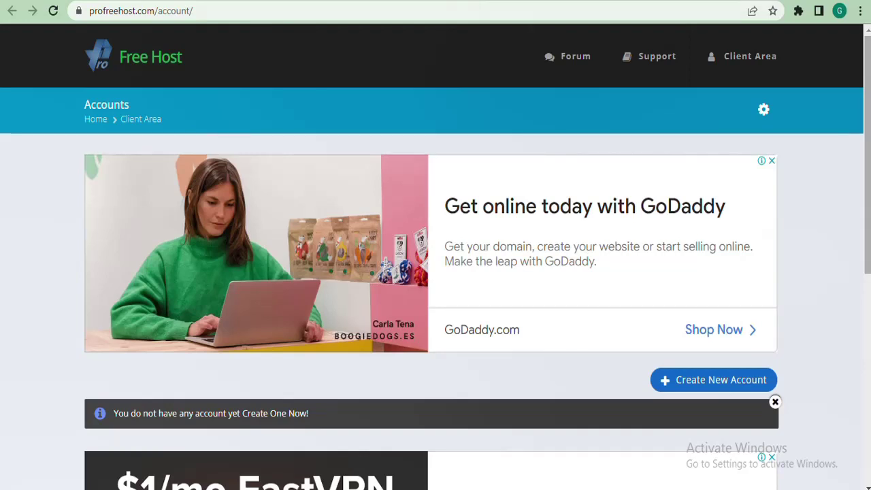
{"action": "left_click", "coordinate": [569, 1]}
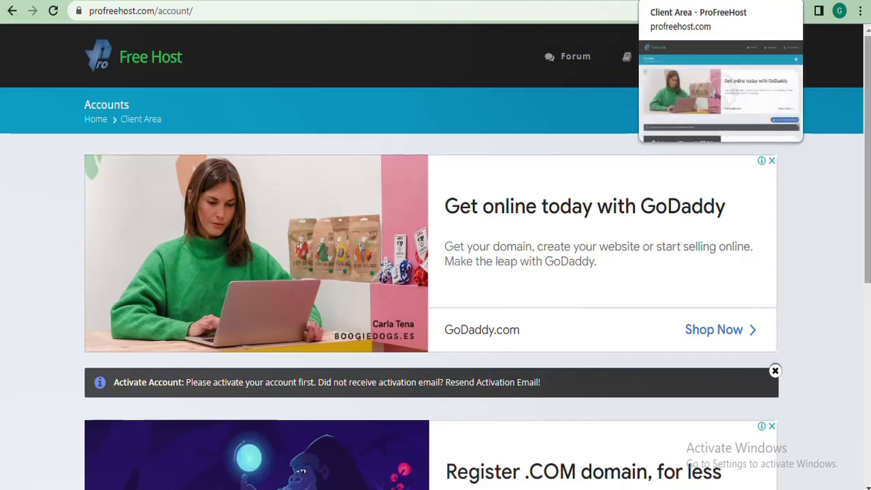
{"action": "left_click", "coordinate": [671, 1]}
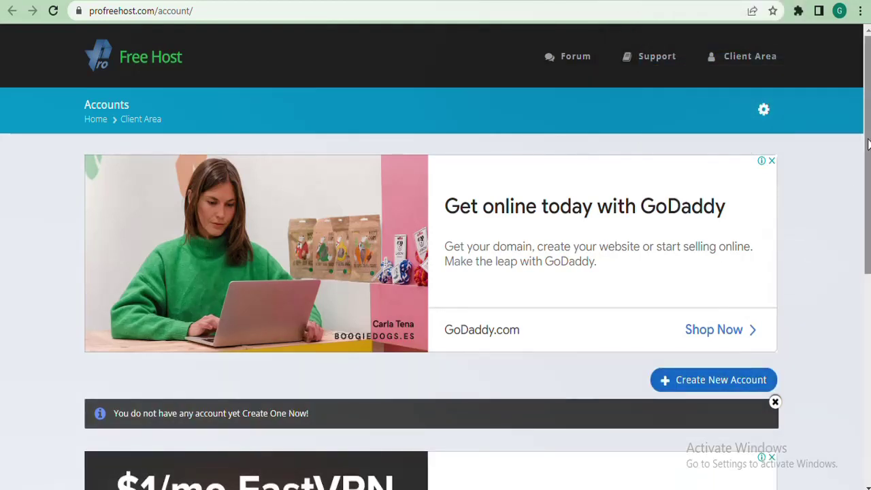
{"action": "mouse_move", "coordinate": [868, 145]}
{"action": "left_mouse_down"}
{"action": "mouse_move", "coordinate": [868, 213]}
{"action": "mouse_move", "coordinate": [867, 114]}
{"action": "mouse_move", "coordinate": [867, 145]}
{"action": "left_mouse_up"}
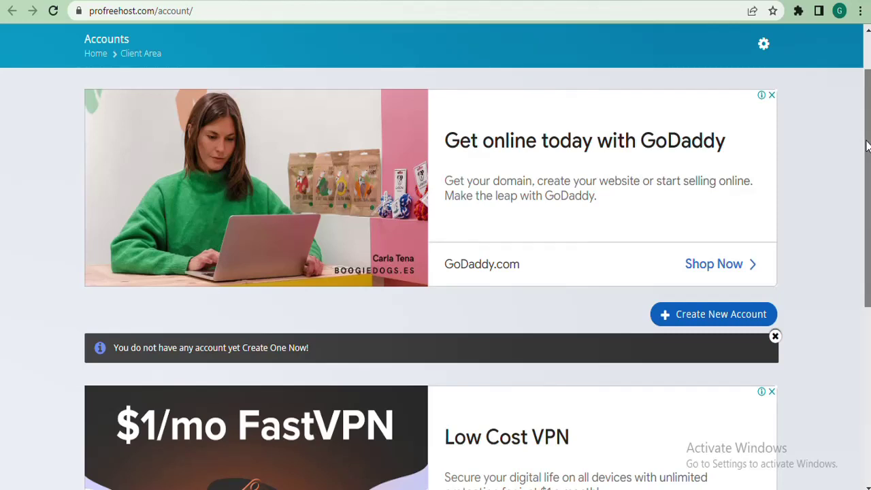
{"action": "left_click_drag", "start_coordinate": [866, 141], "coordinate": [867, 224]}
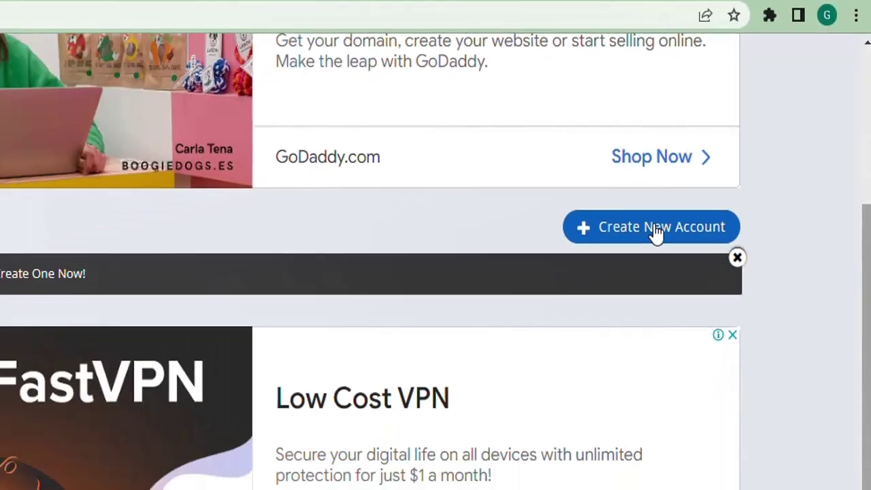
{"action": "left_click", "coordinate": [655, 232]}
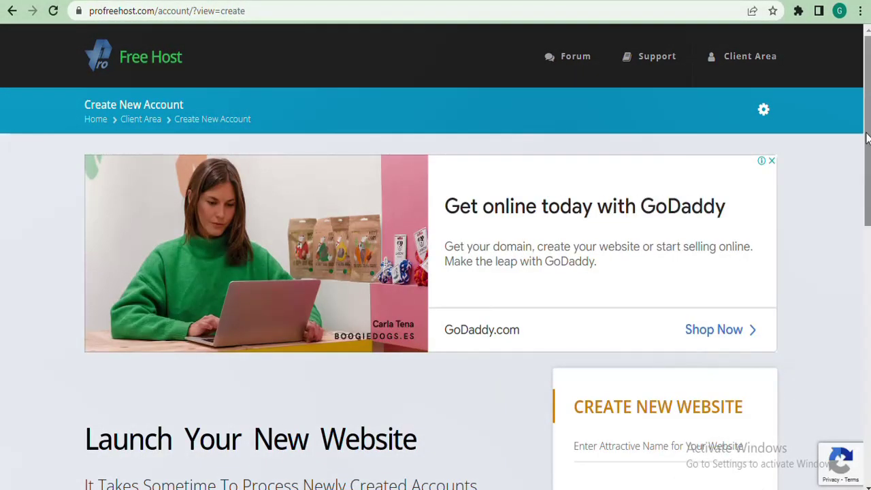
{"action": "left_click_drag", "start_coordinate": [868, 138], "coordinate": [868, 138]}
{"action": "scroll", "coordinate": [866, 300], "scroll_direction": "down", "scroll_amount": 7}
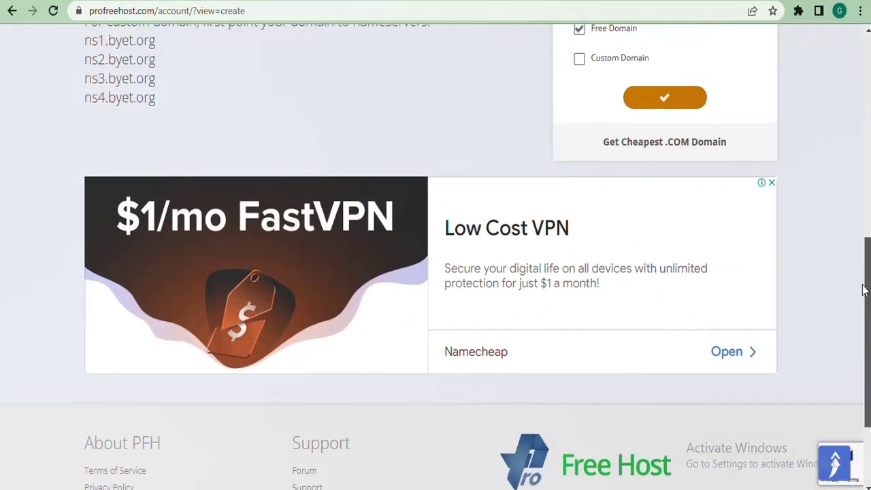
{"action": "scroll", "coordinate": [866, 299], "scroll_direction": "up", "scroll_amount": 7}
{"action": "scroll", "coordinate": [865, 299], "scroll_direction": "down", "scroll_amount": 4}
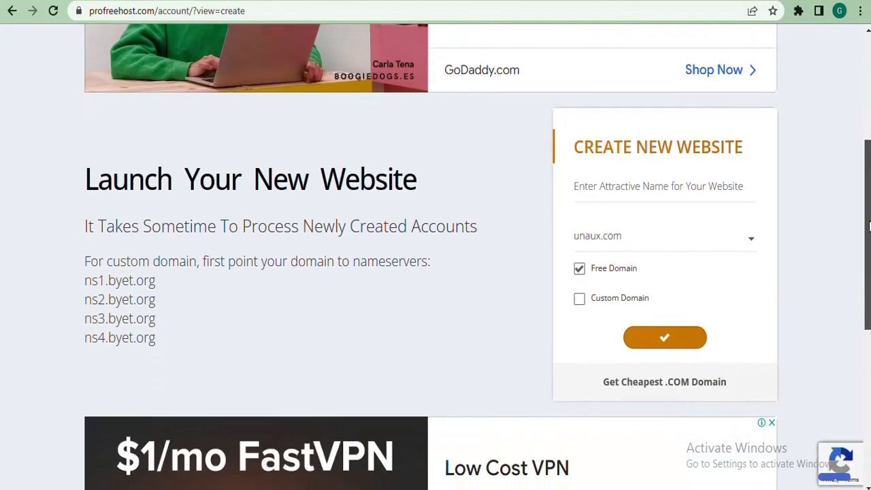
{"action": "scroll", "coordinate": [866, 300], "scroll_direction": "up", "scroll_amount": 4}
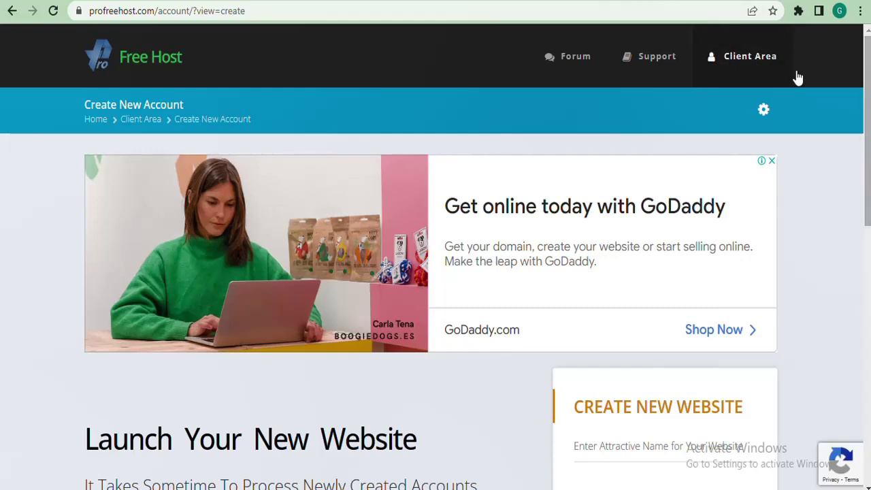
{"action": "left_click_drag", "start_coordinate": [866, 86], "coordinate": [861, 211]}
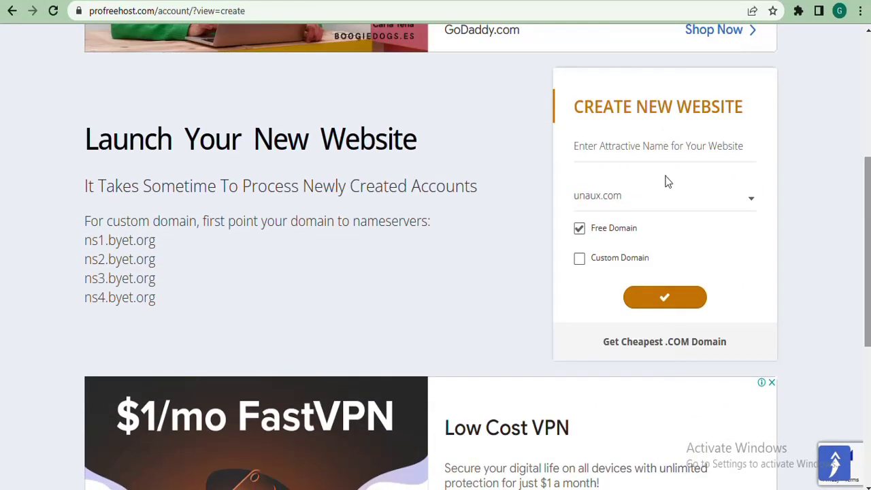
{"action": "scroll", "coordinate": [736, 212], "scroll_direction": "up", "scroll_amount": 3}
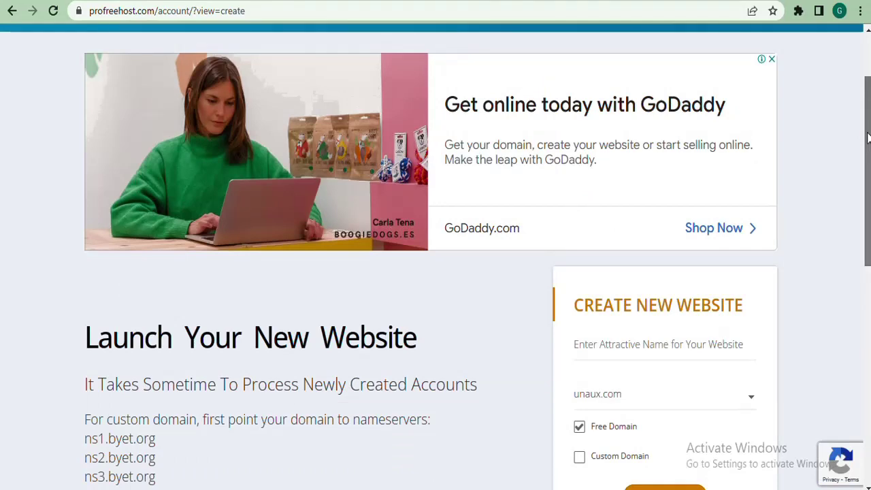
{"action": "left_click_drag", "start_coordinate": [867, 134], "coordinate": [862, 271]}
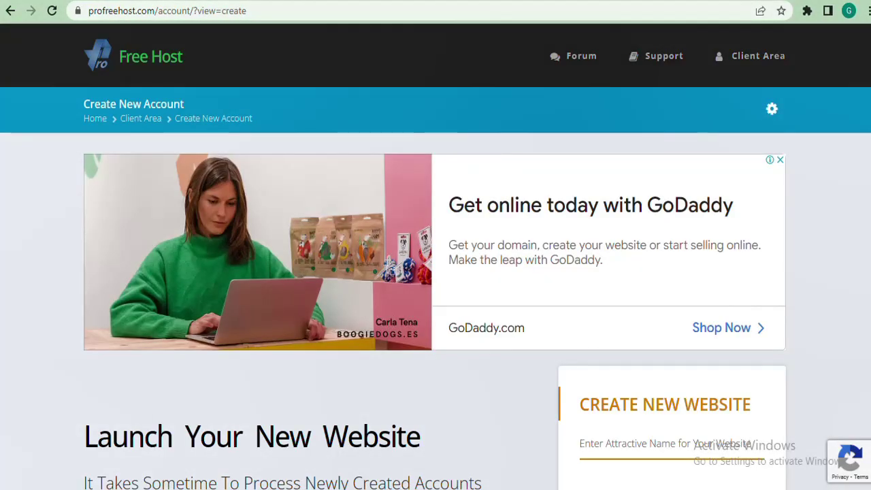
{"action": "scroll", "coordinate": [435, 256], "scroll_direction": "down", "scroll_amount": 1}
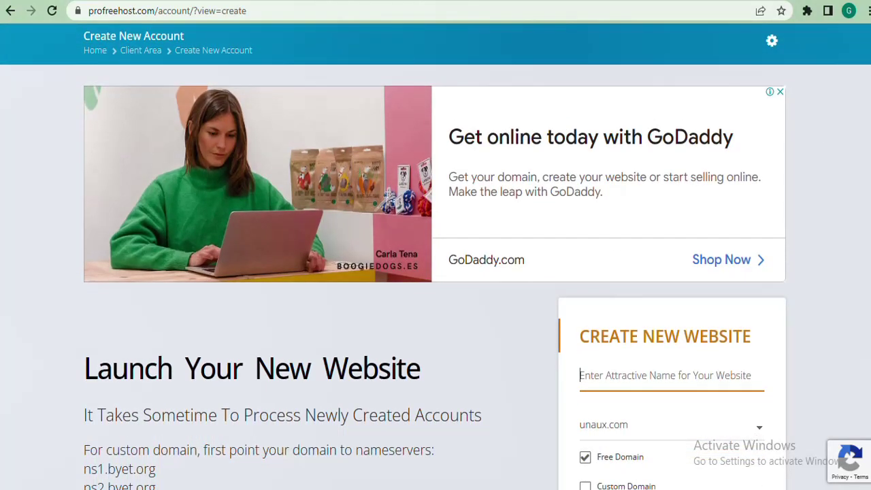
{"action": "scroll", "coordinate": [436, 246], "scroll_direction": "up", "scroll_amount": 1}
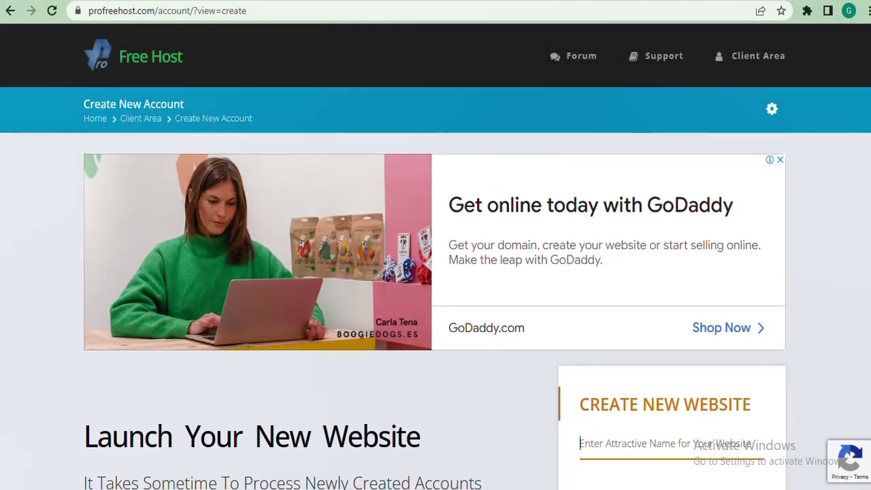
{"action": "scroll", "coordinate": [435, 256], "scroll_direction": "down", "scroll_amount": 3}
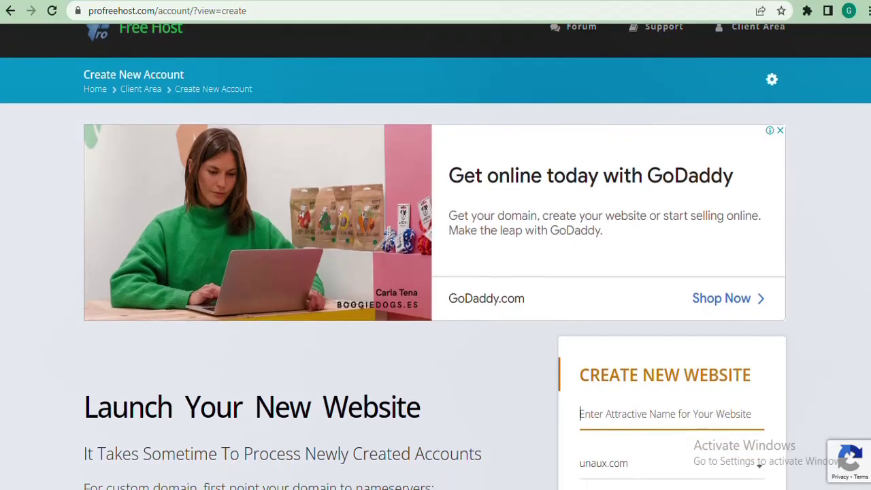
{"action": "scroll", "coordinate": [436, 257], "scroll_direction": "down", "scroll_amount": 1}
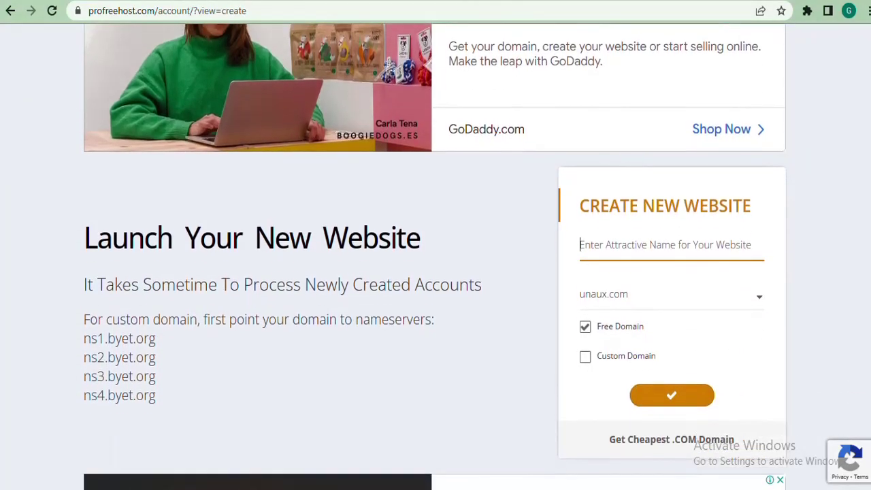
{"action": "scroll", "coordinate": [436, 257], "scroll_direction": "down", "scroll_amount": 1}
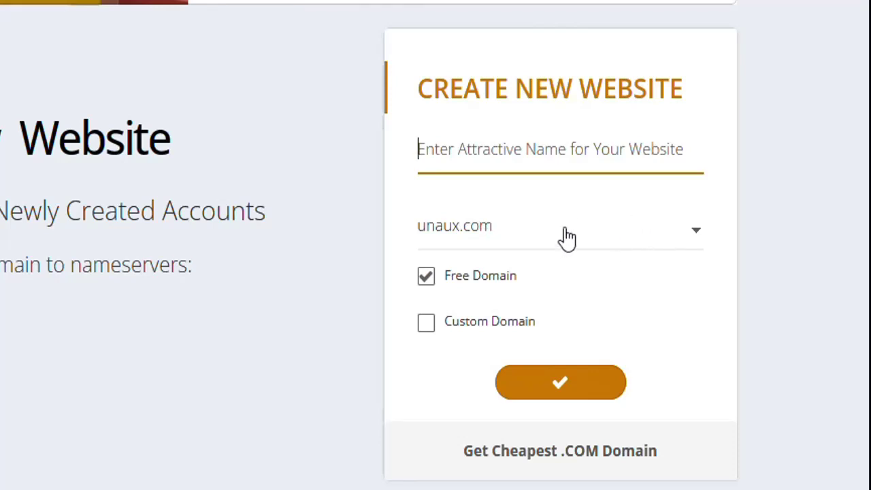
- Keep unaux.com as the free domain and enter gkrain as the website name
{"action": "left_click", "coordinate": [645, 242]}
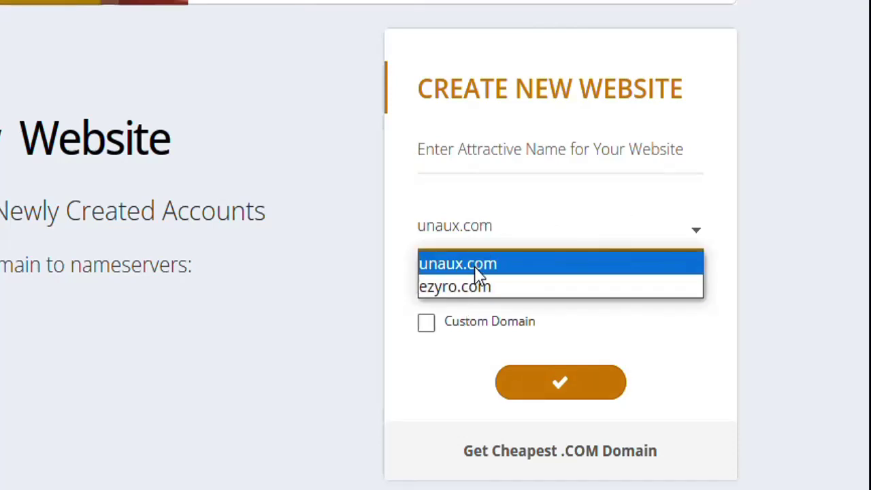
{"action": "left_click", "coordinate": [510, 233]}
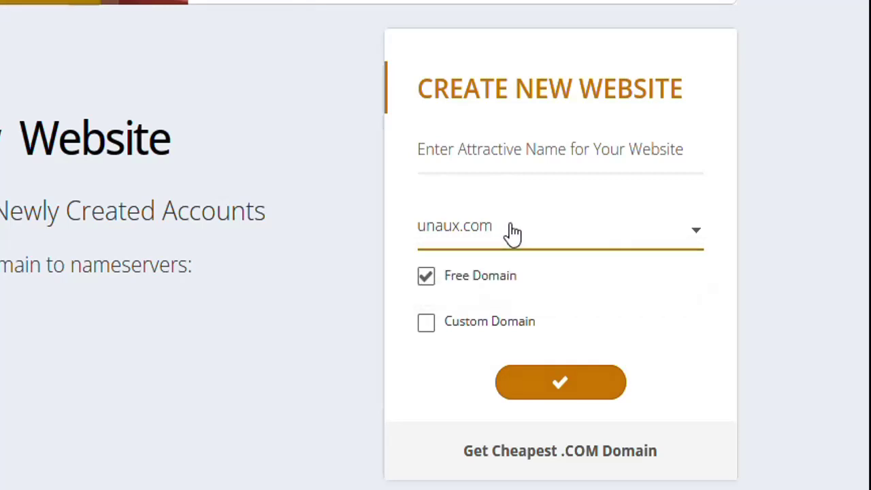
{"action": "left_click", "coordinate": [500, 150]}
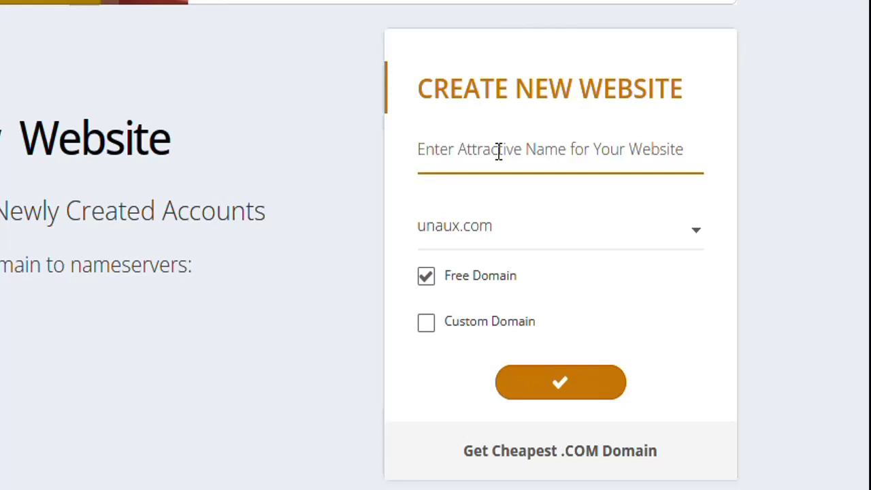
{"action": "type", "text": "gkrain"}
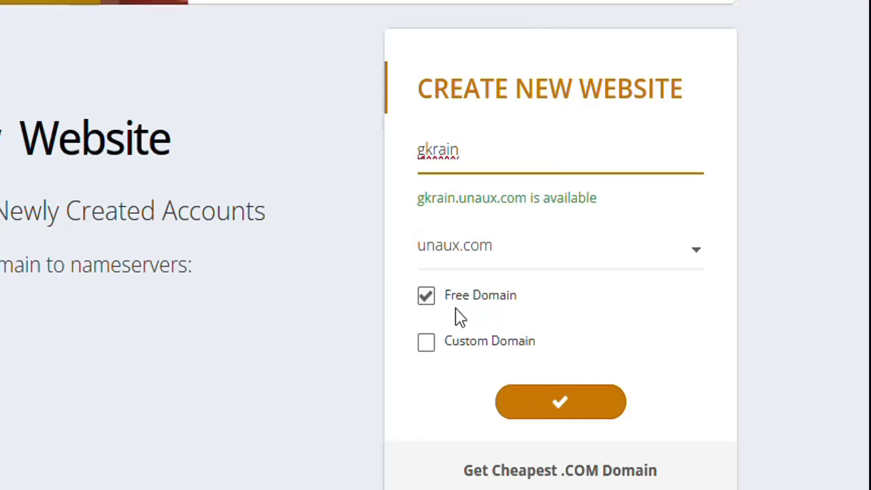
- Submit the gkrain.unaux.com website and find its new row on the Accounts page
{"action": "left_click", "coordinate": [573, 407]}
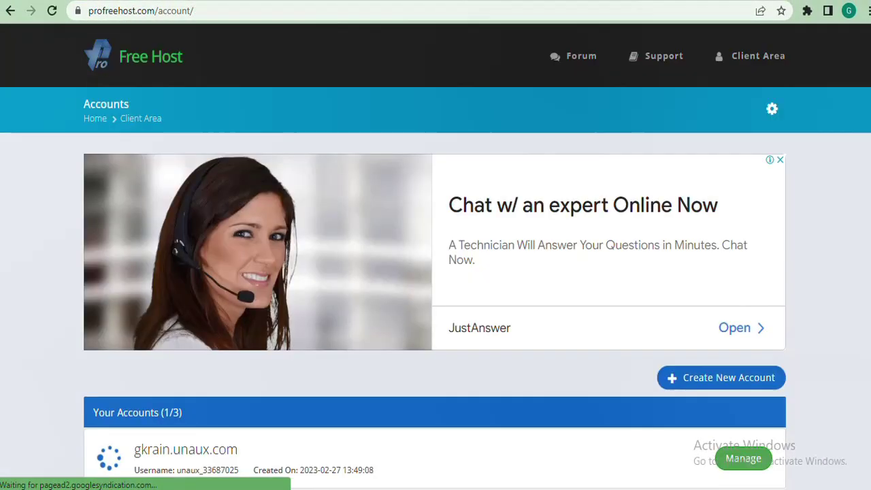
{"action": "scroll", "coordinate": [435, 273], "scroll_direction": "down", "scroll_amount": 1}
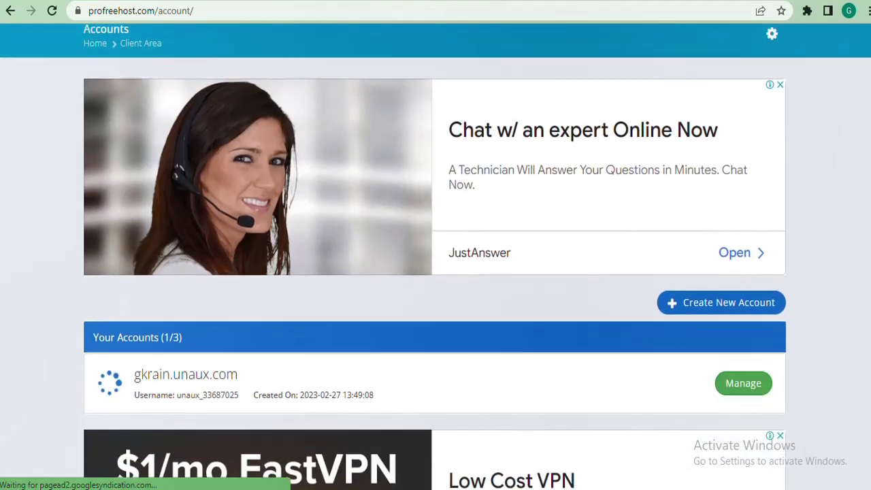
{"action": "scroll", "coordinate": [435, 272], "scroll_direction": "up", "scroll_amount": 1}
{"action": "scroll", "coordinate": [436, 272], "scroll_direction": "down", "scroll_amount": 3}
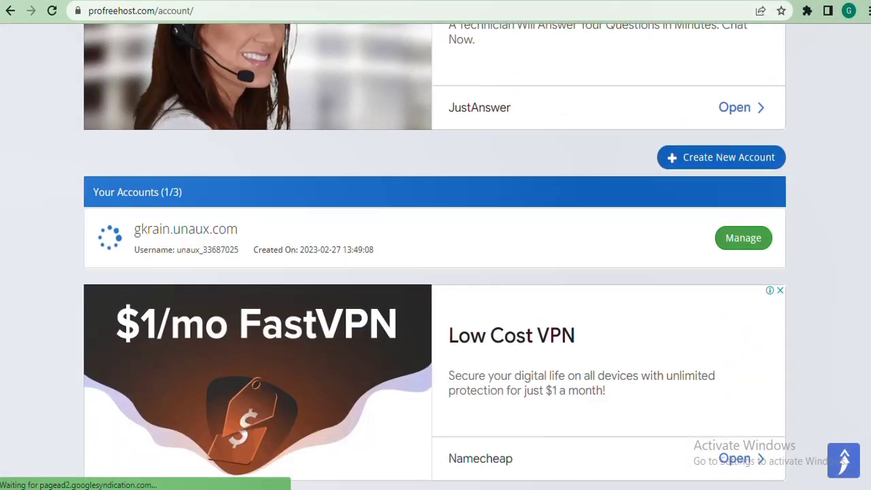
{"action": "scroll", "coordinate": [436, 273], "scroll_direction": "down", "scroll_amount": 1}
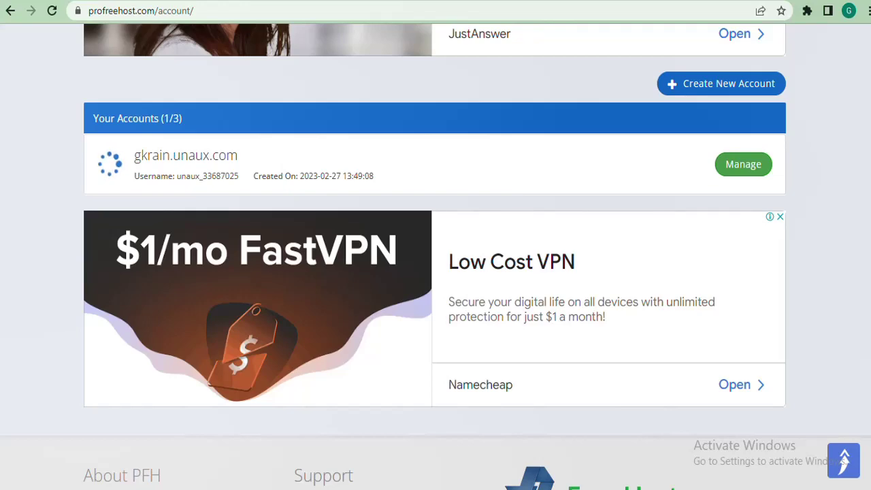
{"action": "scroll", "coordinate": [435, 252], "scroll_direction": "down", "scroll_amount": 2}
{"action": "scroll", "coordinate": [436, 252], "scroll_direction": "down", "scroll_amount": 2}
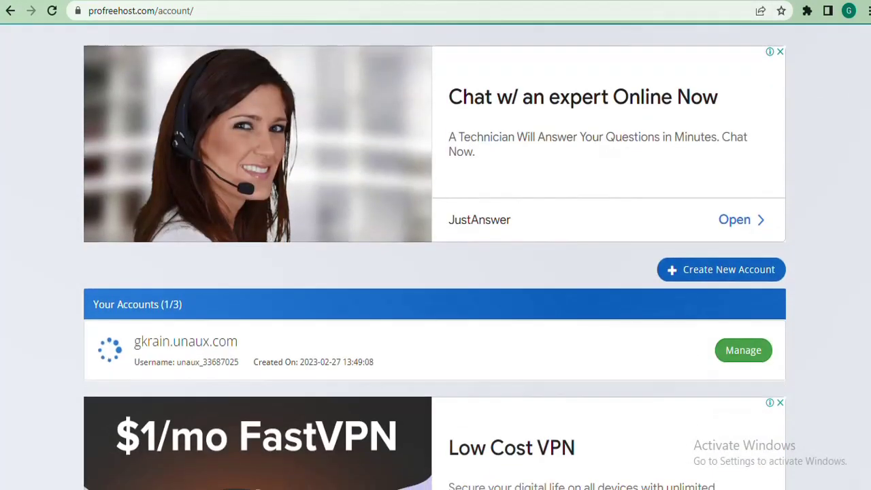
{"action": "scroll", "coordinate": [435, 252], "scroll_direction": "down", "scroll_amount": 4}
{"action": "scroll", "coordinate": [436, 251], "scroll_direction": "up", "scroll_amount": 2}
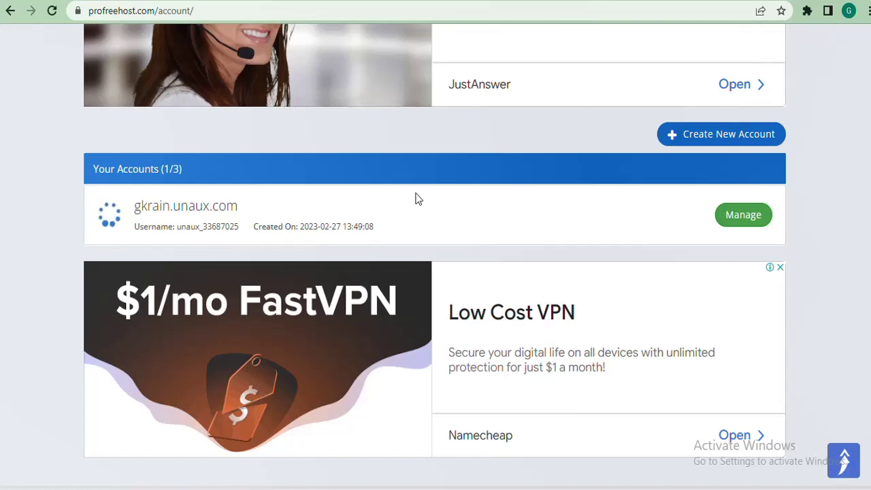
- Open the gkrain.unaux.com management page and reload it with F5 to check its status
{"action": "left_click", "coordinate": [746, 218]}
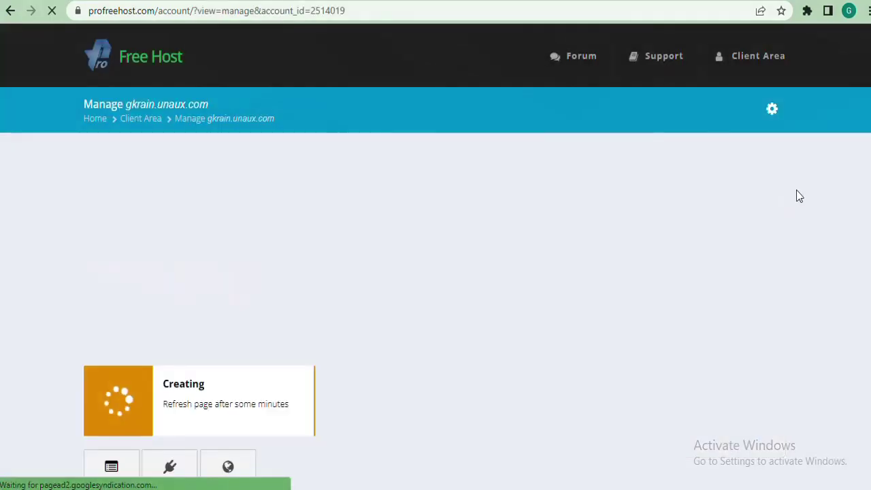
{"action": "scroll", "coordinate": [795, 195], "scroll_direction": "down", "scroll_amount": 3}
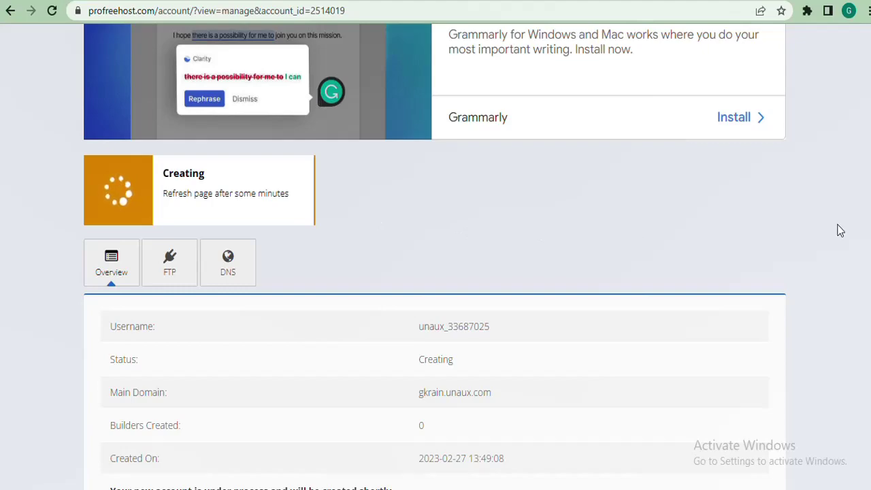
{"action": "key", "text": "F5"}
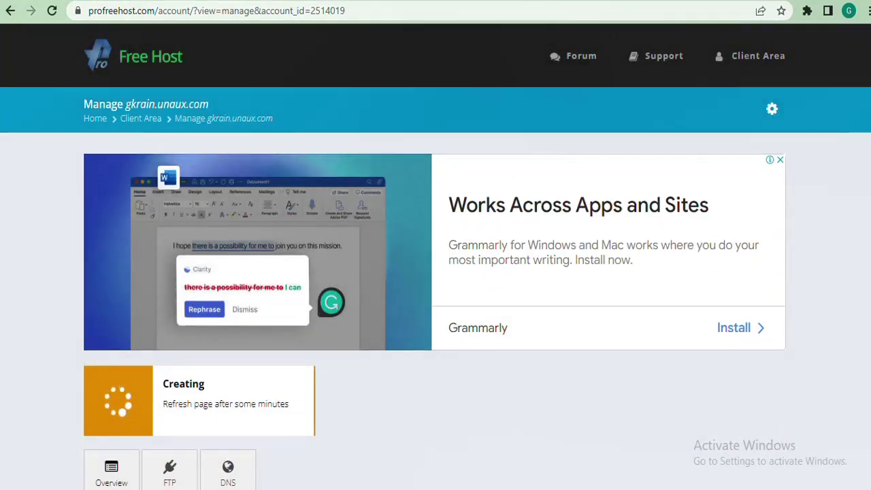
{"action": "scroll", "coordinate": [436, 255], "scroll_direction": "down", "scroll_amount": 6}
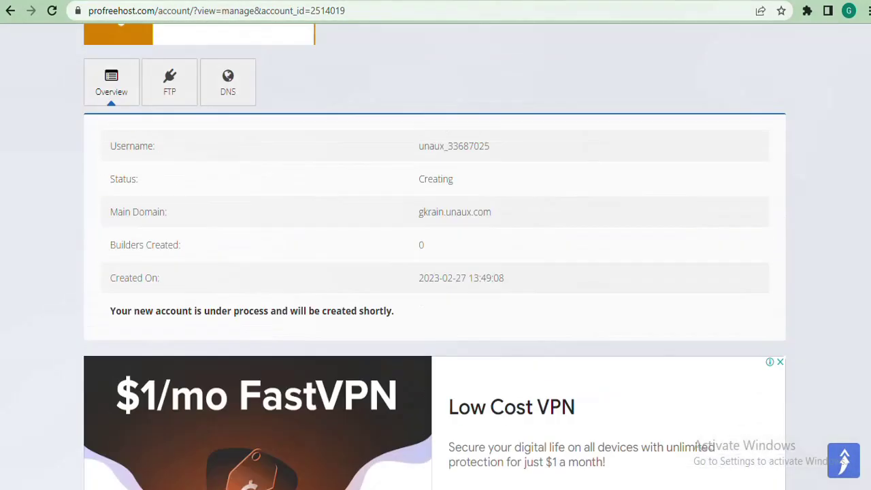
{"action": "scroll", "coordinate": [435, 256], "scroll_direction": "up", "scroll_amount": 3}
{"action": "scroll", "coordinate": [435, 256], "scroll_direction": "up", "scroll_amount": 3}
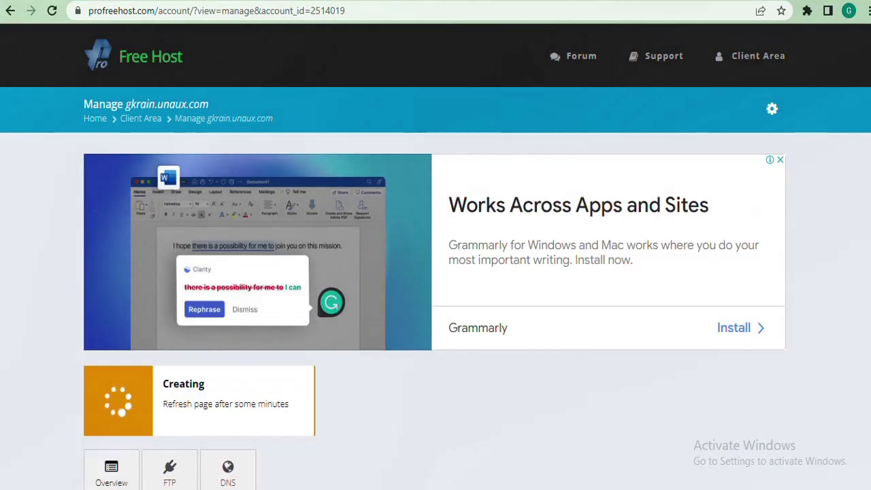
- Reload the management page again from the address bar; status still shows Creating
{"action": "scroll", "coordinate": [436, 256], "scroll_direction": "down", "scroll_amount": 1}
{"action": "scroll", "coordinate": [435, 256], "scroll_direction": "up", "scroll_amount": 1}
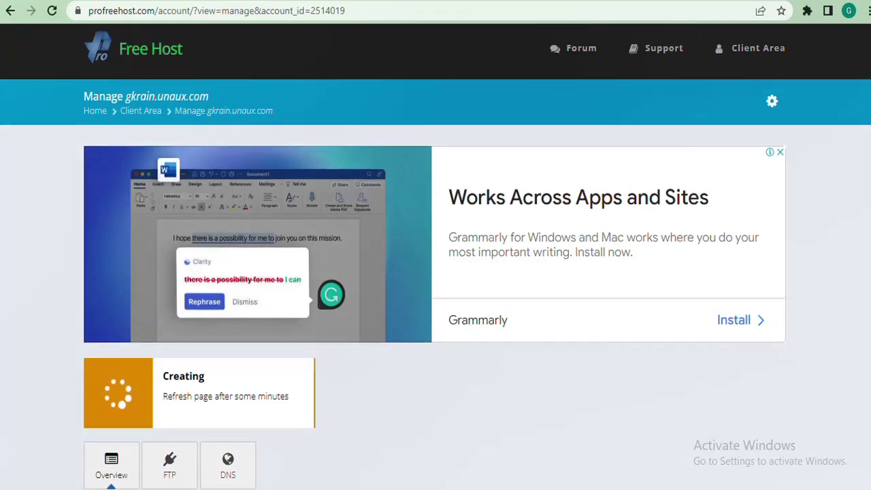
{"action": "scroll", "coordinate": [436, 256], "scroll_direction": "down", "scroll_amount": 1}
{"action": "scroll", "coordinate": [436, 256], "scroll_direction": "down", "scroll_amount": 1}
{"action": "scroll", "coordinate": [436, 256], "scroll_direction": "down", "scroll_amount": 1}
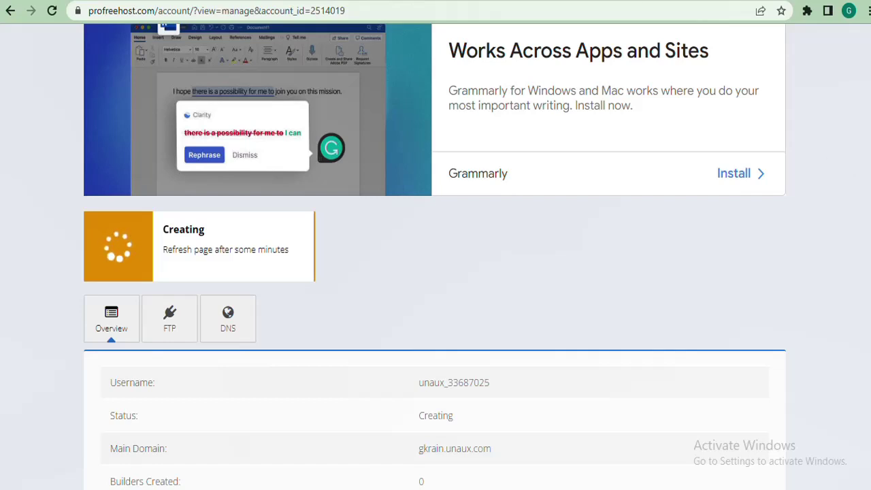
{"action": "left_click", "coordinate": [648, 19]}
{"action": "key", "text": "Return"}
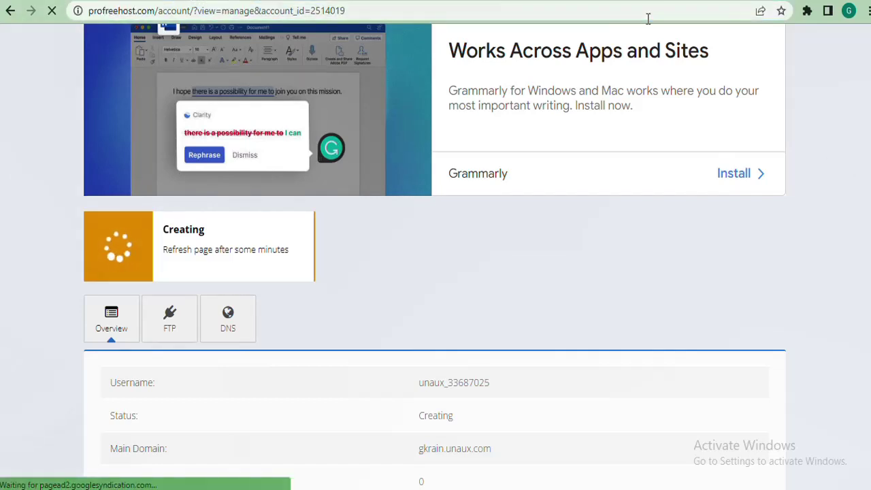
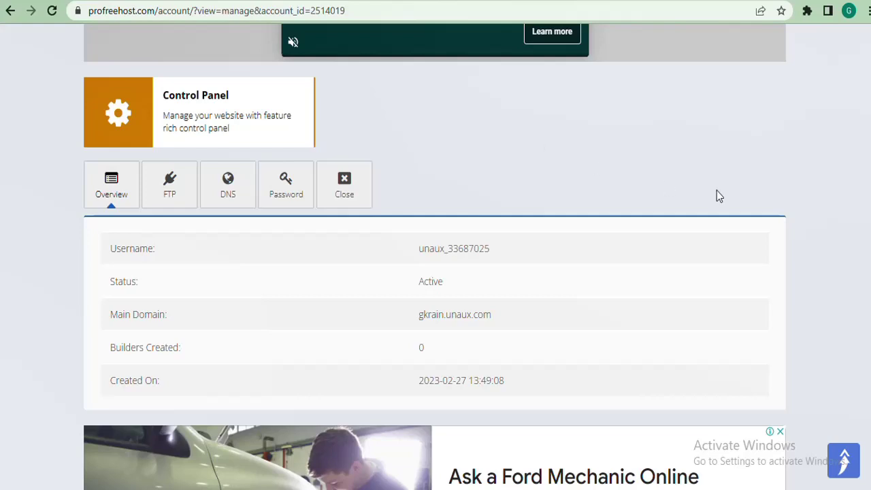
{"action": "scroll", "coordinate": [720, 196], "scroll_direction": "down", "scroll_amount": 5}
{"action": "scroll", "coordinate": [720, 197], "scroll_direction": "up", "scroll_amount": 6}
{"action": "scroll", "coordinate": [720, 196], "scroll_direction": "down", "scroll_amount": 2}
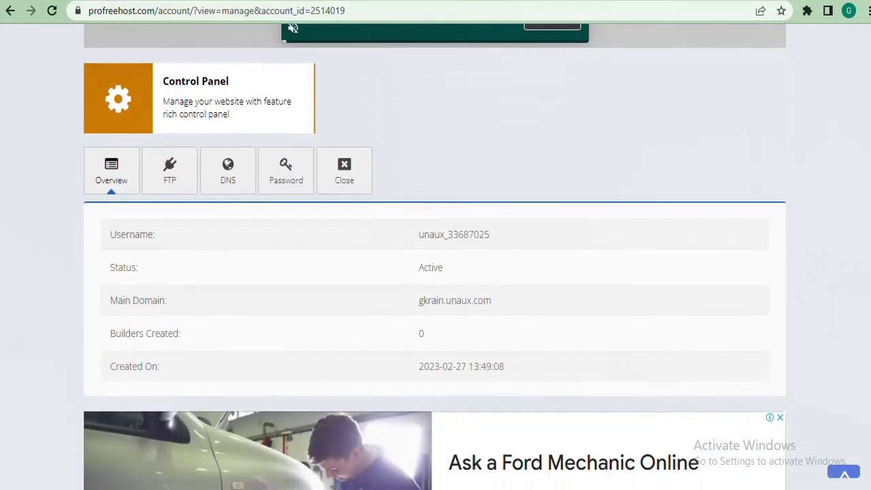
{"action": "scroll", "coordinate": [729, 193], "scroll_direction": "down", "scroll_amount": 1}
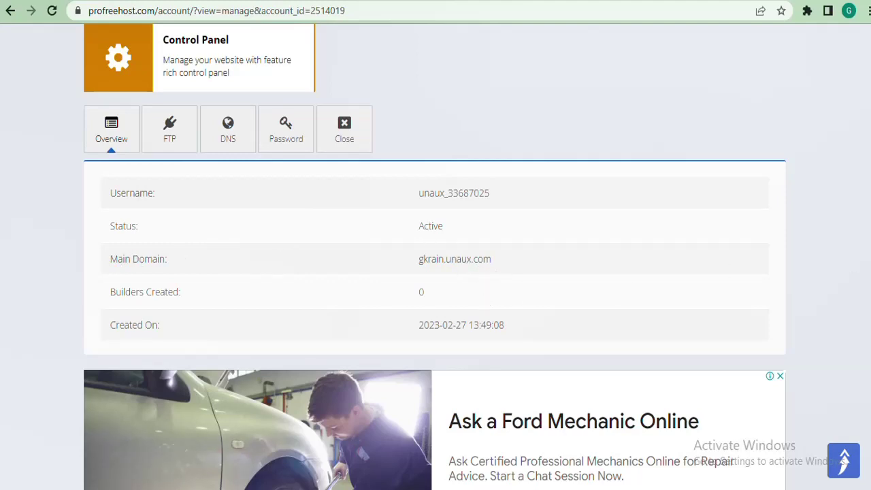
{"action": "scroll", "coordinate": [509, 243], "scroll_direction": "up", "scroll_amount": 3}
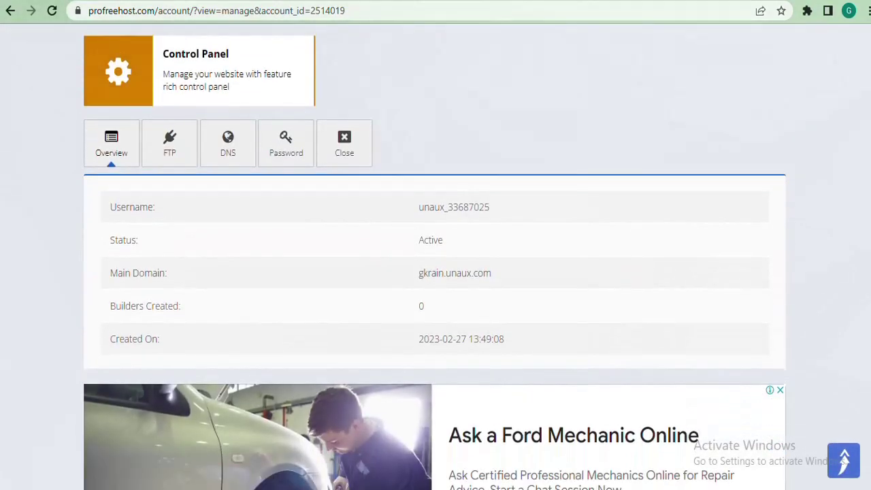
- Open the account's control panel, sending the form despite Chrome's insecure-connection warning
{"action": "left_click", "coordinate": [120, 75]}
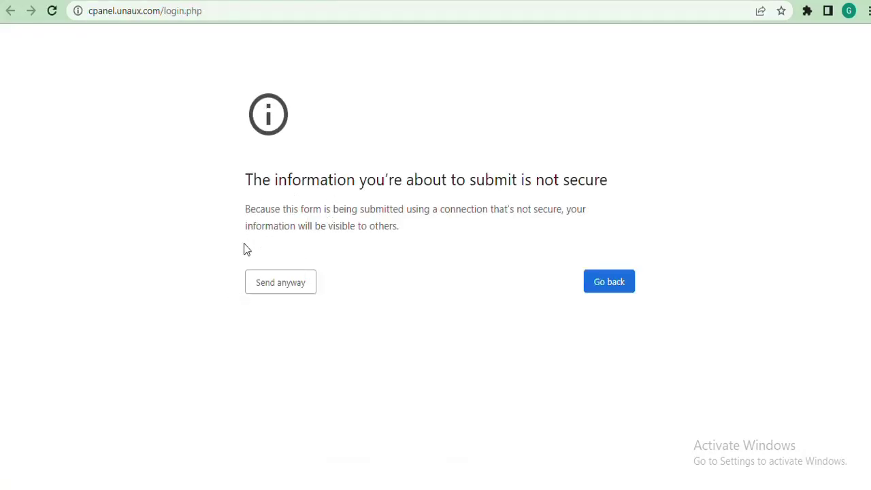
{"action": "left_click", "coordinate": [275, 283]}
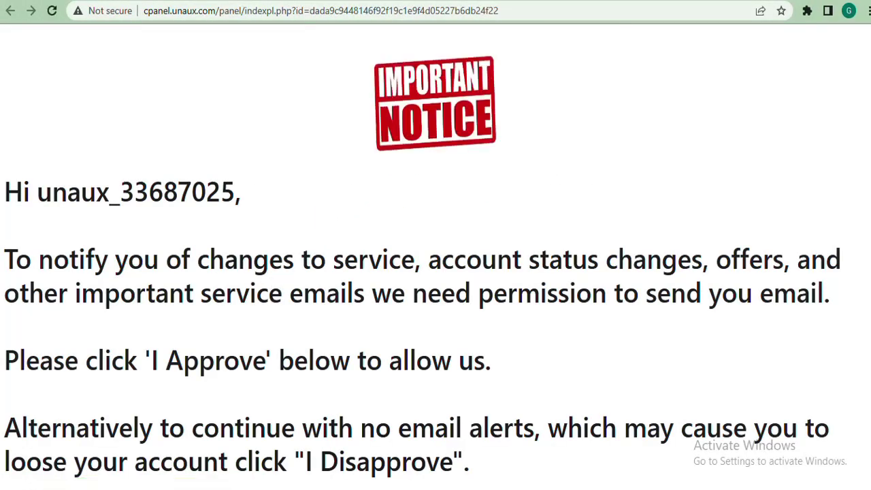
{"action": "scroll", "coordinate": [274, 283], "scroll_direction": "down", "scroll_amount": 2}
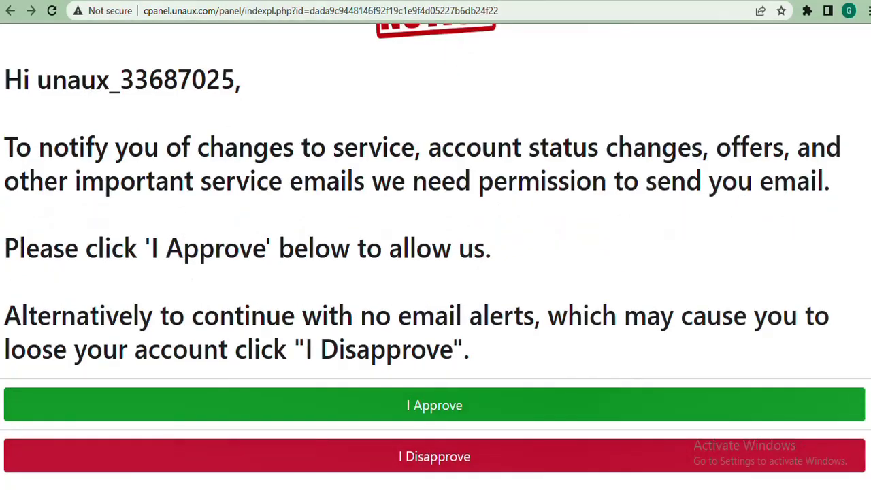
- Approve service emails and dismiss the cookie notice
{"action": "left_click", "coordinate": [383, 406]}
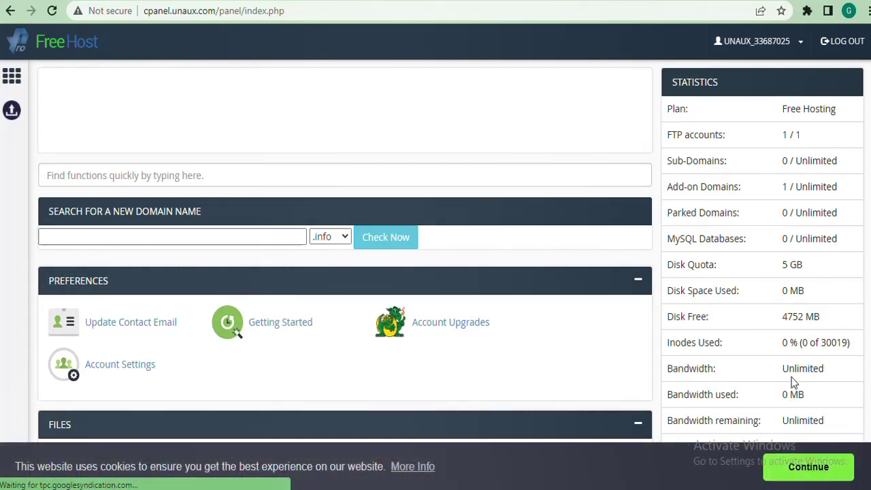
{"action": "scroll", "coordinate": [800, 485], "scroll_direction": "down", "scroll_amount": 4}
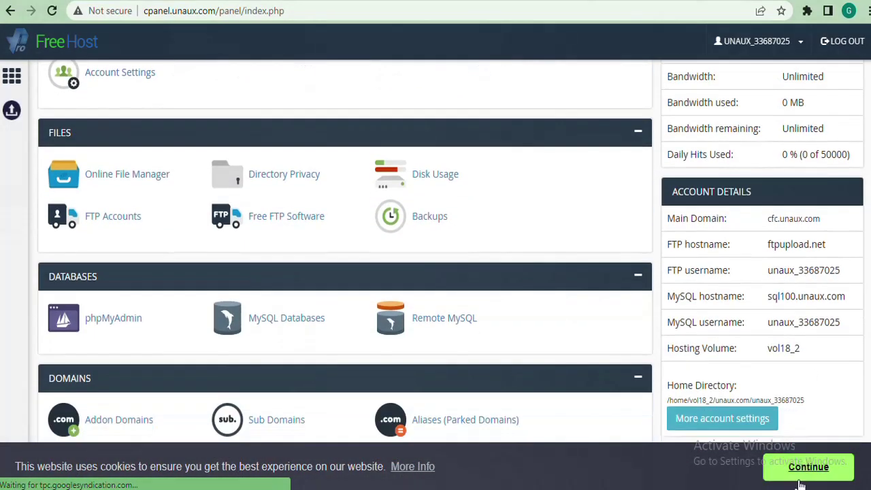
{"action": "left_click", "coordinate": [801, 479]}
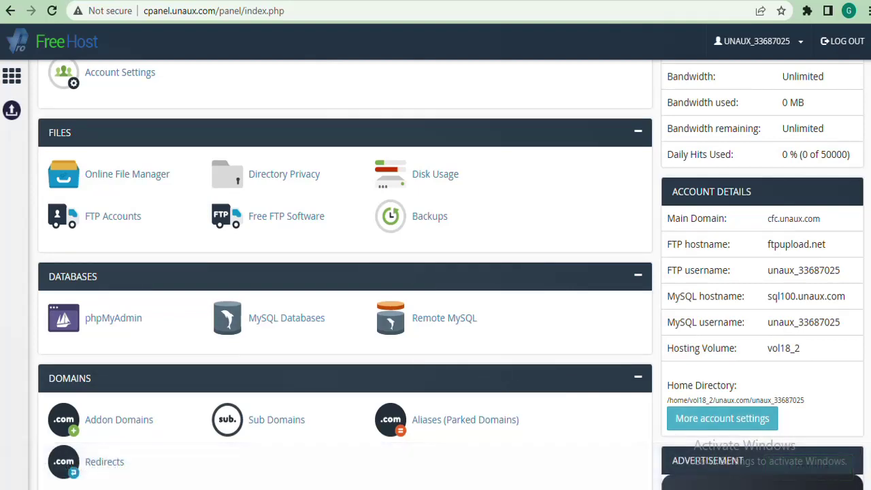
- Open the Softaculous Apps Installer from the Software section in a new tab
{"action": "scroll", "coordinate": [345, 272], "scroll_direction": "up", "scroll_amount": 4}
{"action": "scroll", "coordinate": [345, 272], "scroll_direction": "down", "scroll_amount": 4}
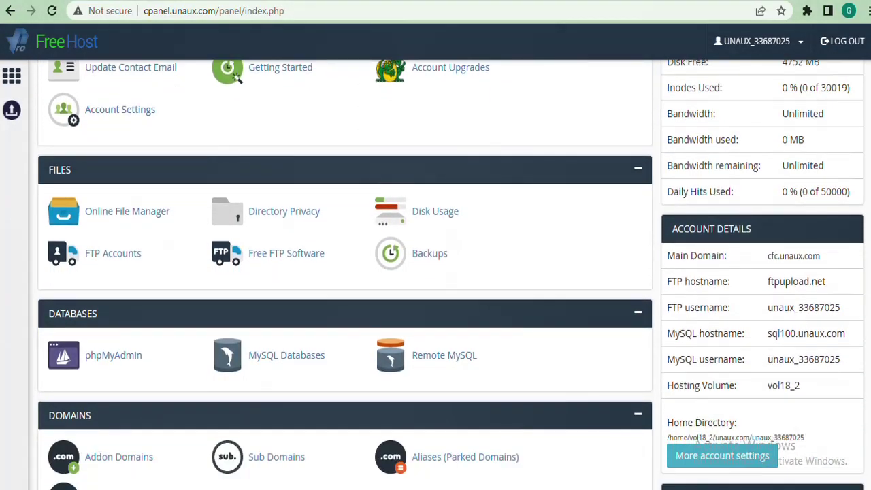
{"action": "scroll", "coordinate": [345, 272], "scroll_direction": "down", "scroll_amount": 1}
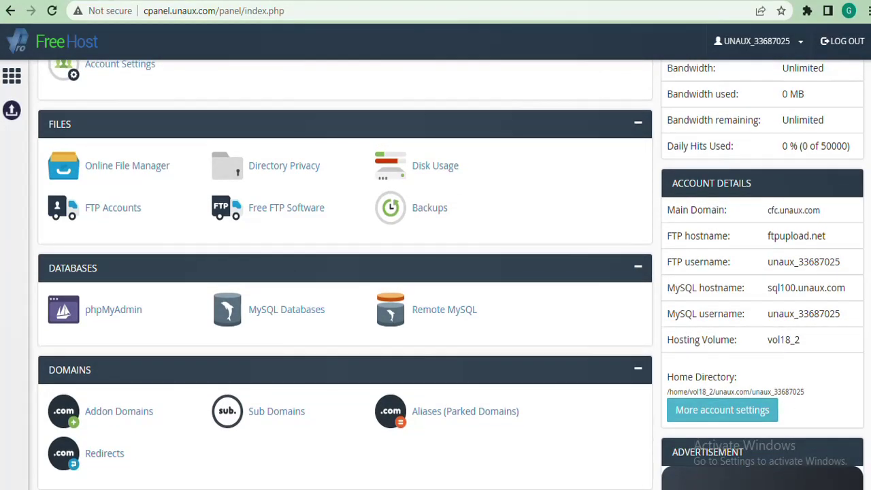
{"action": "scroll", "coordinate": [345, 273], "scroll_direction": "up", "scroll_amount": 5}
{"action": "scroll", "coordinate": [345, 272], "scroll_direction": "down", "scroll_amount": 10}
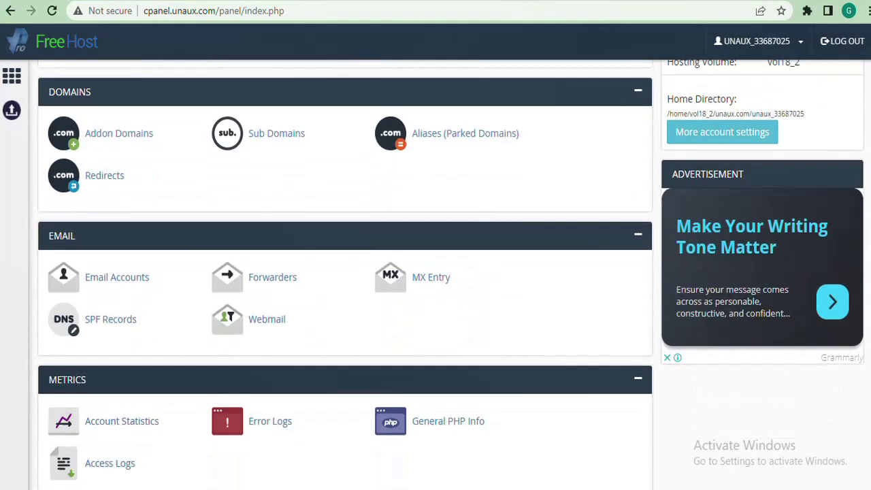
{"action": "scroll", "coordinate": [345, 272], "scroll_direction": "down", "scroll_amount": 2}
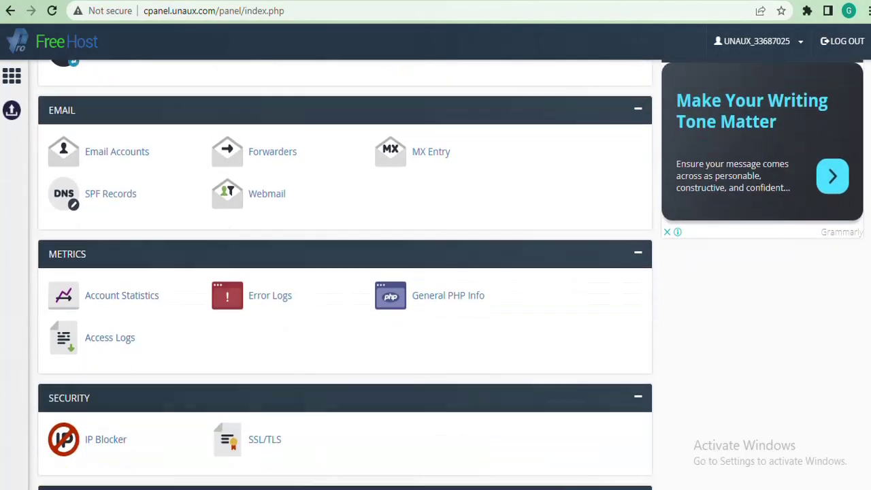
{"action": "scroll", "coordinate": [345, 272], "scroll_direction": "down", "scroll_amount": 6}
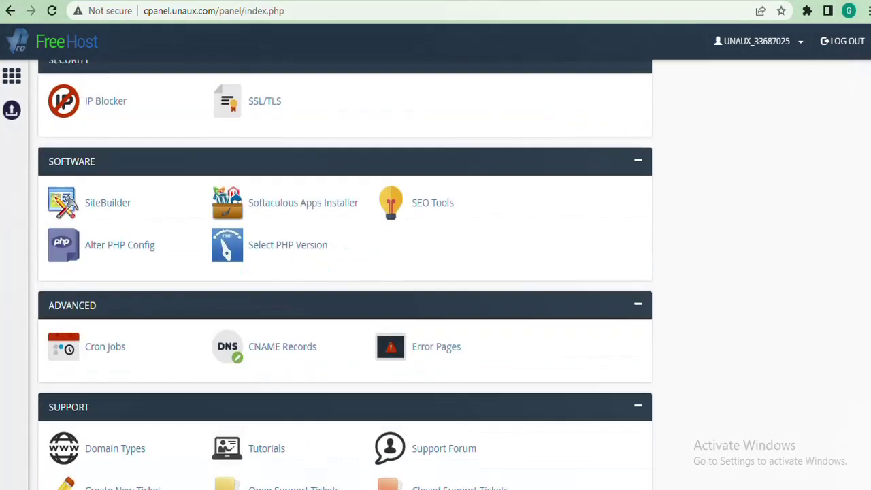
{"action": "scroll", "coordinate": [345, 273], "scroll_direction": "down", "scroll_amount": 1}
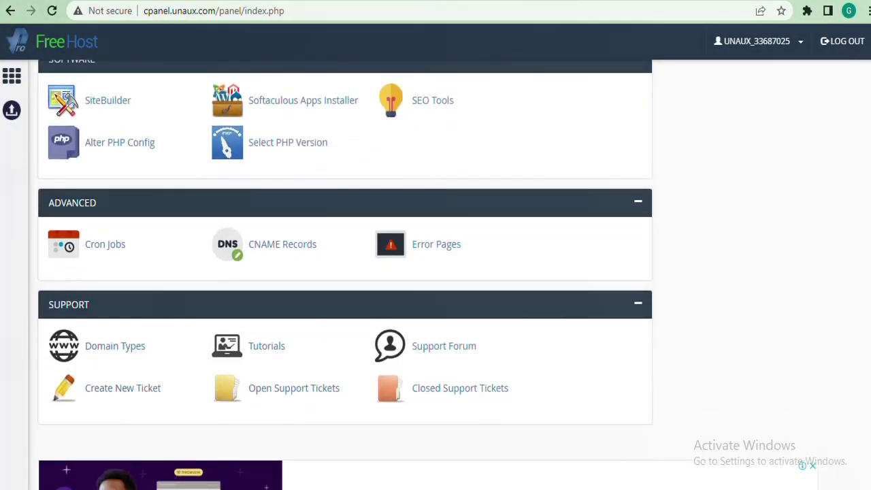
{"action": "scroll", "coordinate": [346, 272], "scroll_direction": "up", "scroll_amount": 15}
{"action": "scroll", "coordinate": [345, 272], "scroll_direction": "down", "scroll_amount": 12}
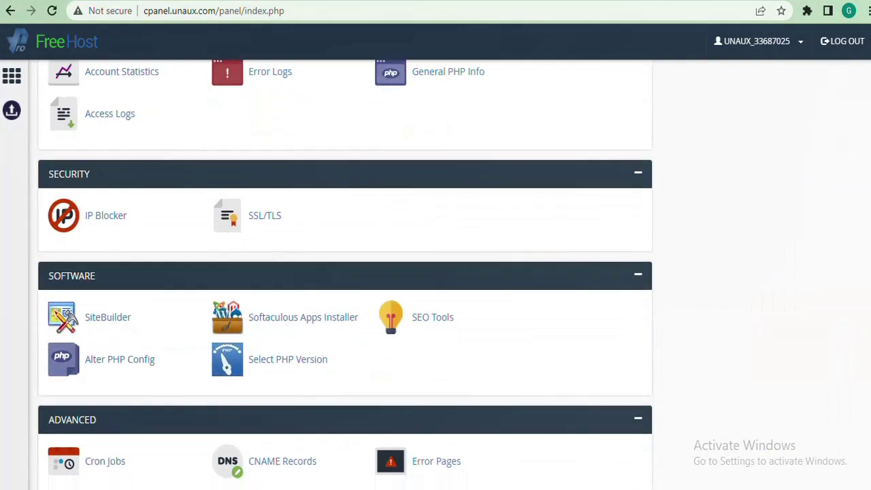
{"action": "scroll", "coordinate": [418, 298], "scroll_direction": "down", "scroll_amount": 1}
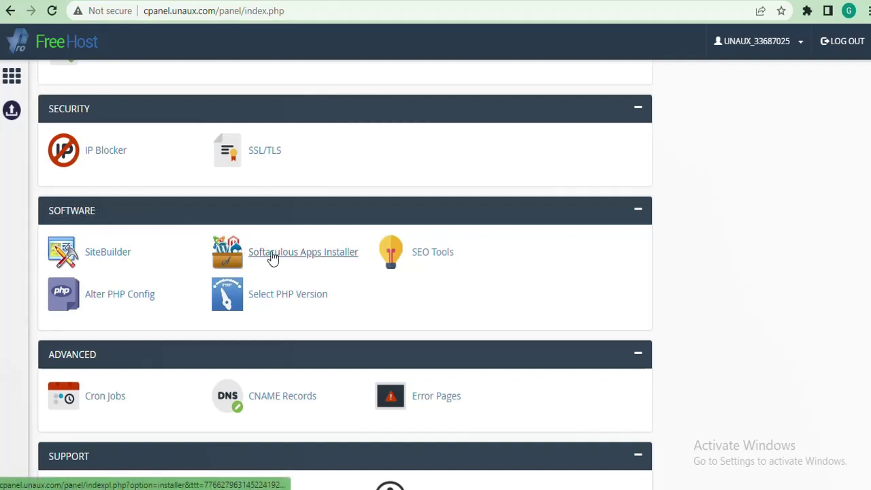
{"action": "right_click", "coordinate": [292, 261]}
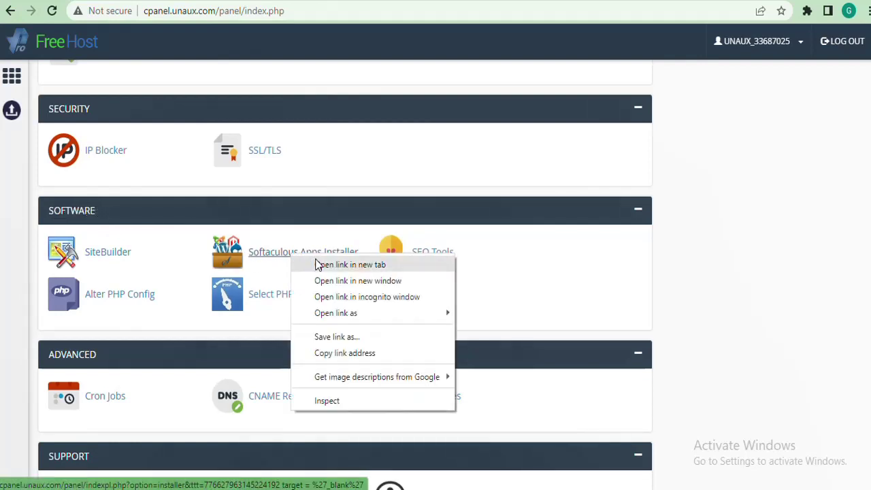
{"action": "left_click", "coordinate": [319, 264]}
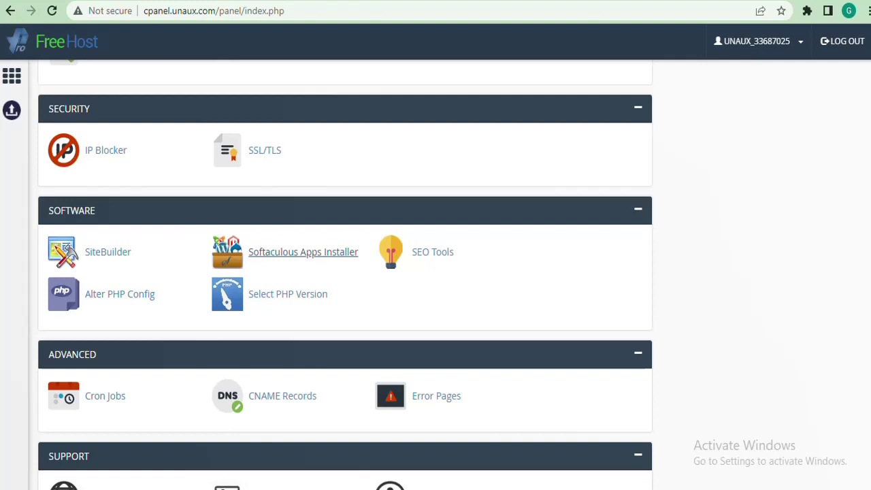
- Switch to the Softaculous tab and start installing WordPress from Top Scripts
{"action": "key", "text": "ctrl+Tab"}
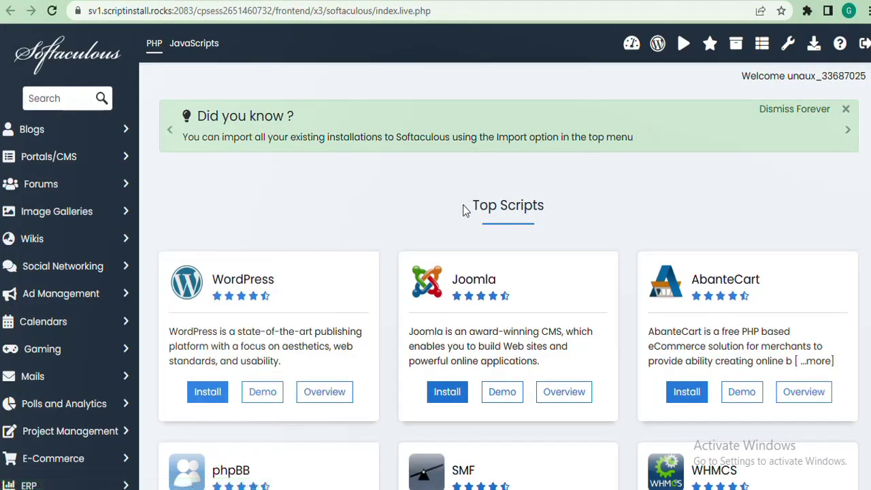
{"action": "scroll", "coordinate": [503, 272], "scroll_direction": "down", "scroll_amount": 3}
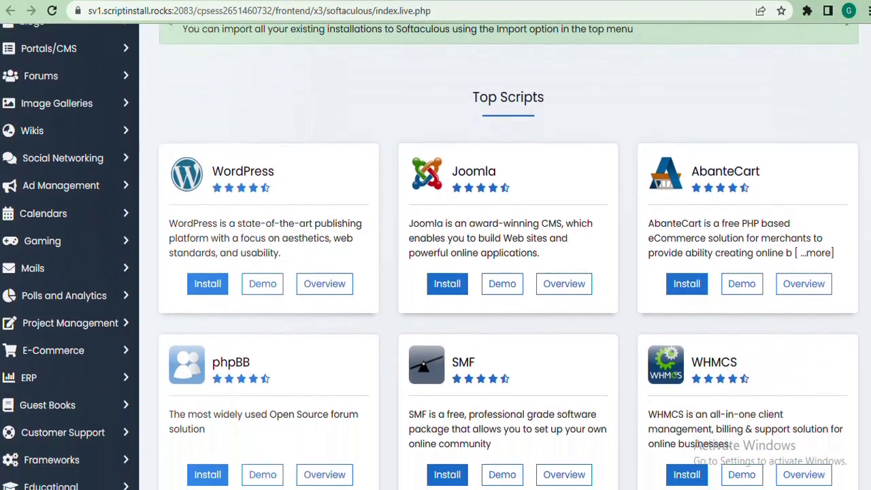
{"action": "scroll", "coordinate": [503, 273], "scroll_direction": "down", "scroll_amount": 1}
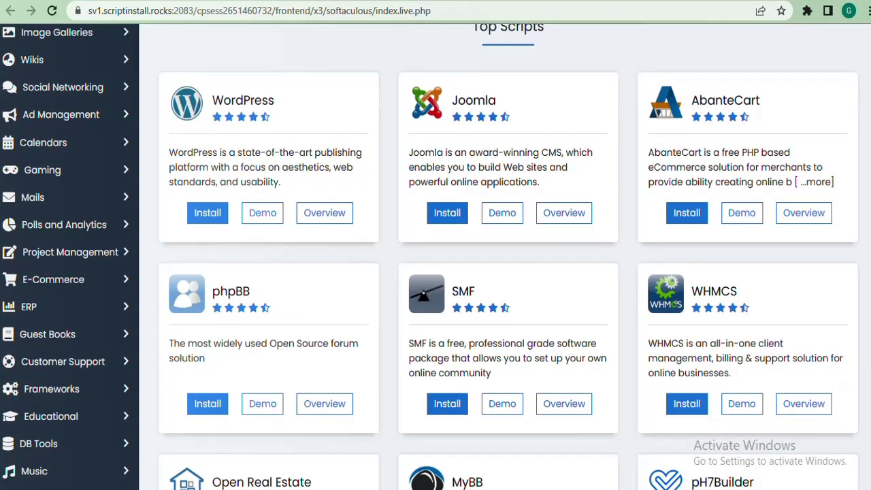
{"action": "scroll", "coordinate": [420, 107], "scroll_direction": "down", "scroll_amount": 1}
{"action": "scroll", "coordinate": [420, 107], "scroll_direction": "up", "scroll_amount": 1}
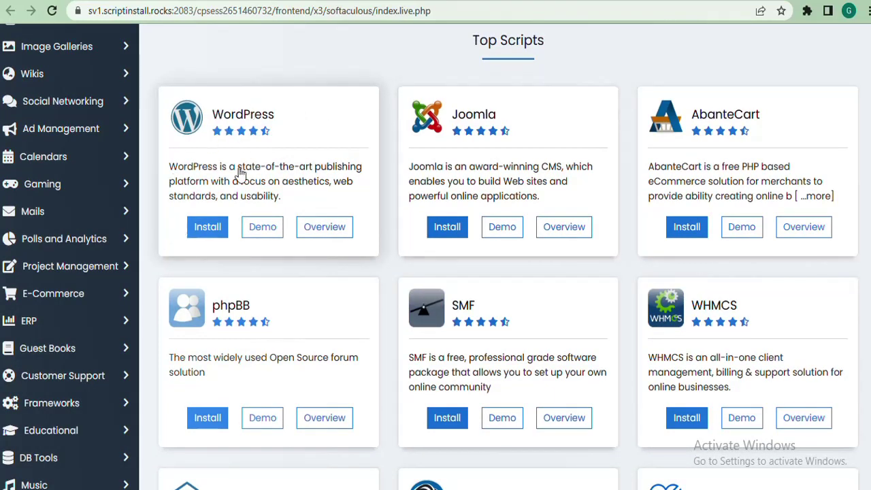
{"action": "left_click", "coordinate": [207, 228]}
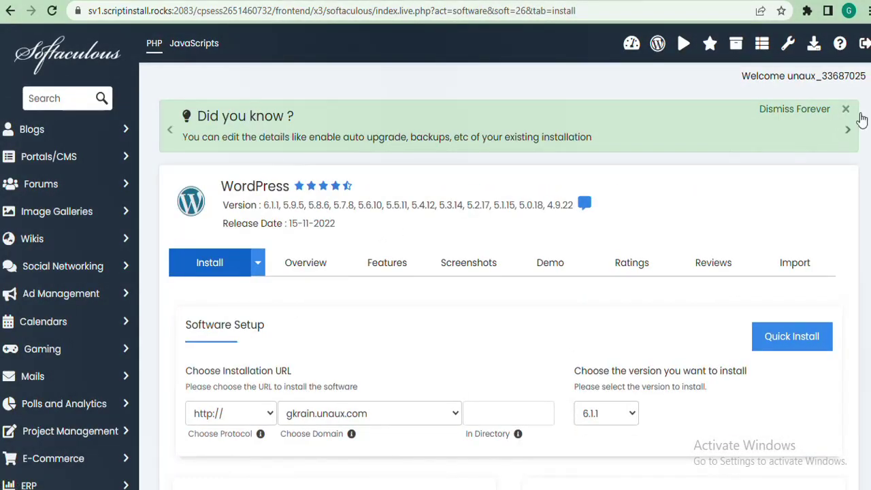
- Choose Quick Install with gkrain.unaux.com as the install domain
{"action": "scroll", "coordinate": [505, 272], "scroll_direction": "down", "scroll_amount": 1}
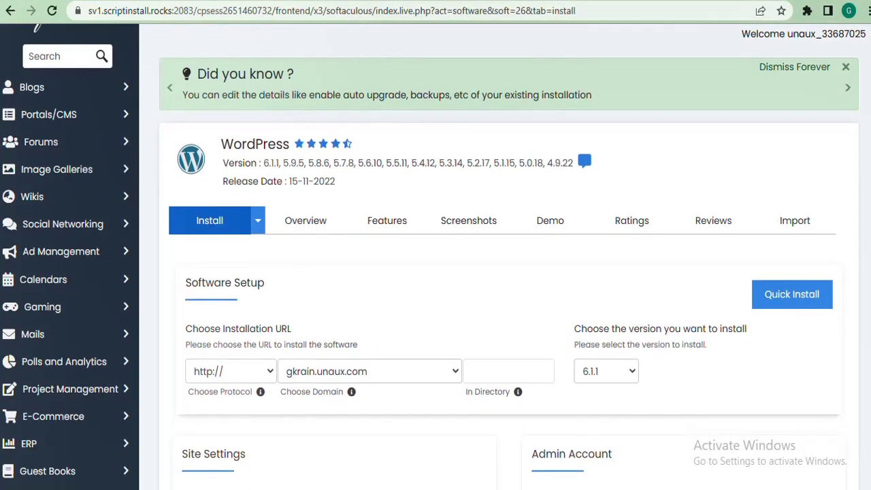
{"action": "scroll", "coordinate": [474, 175], "scroll_direction": "down", "scroll_amount": 2}
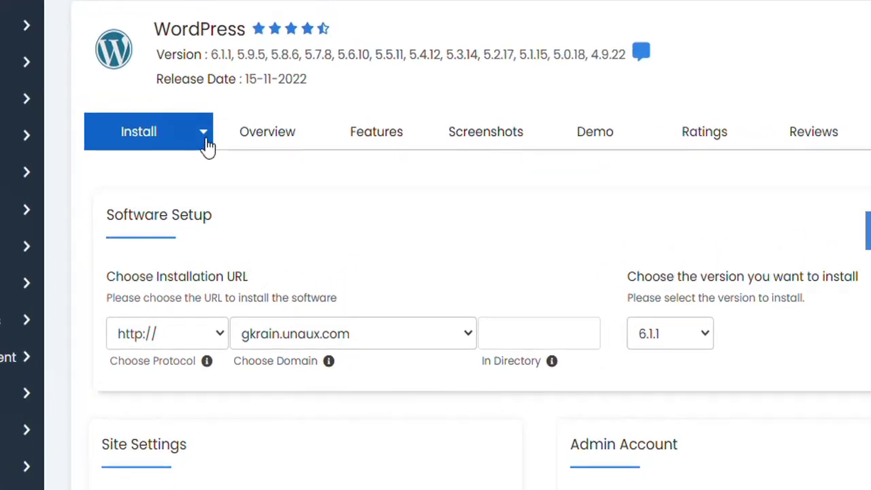
{"action": "left_click", "coordinate": [206, 141]}
{"action": "left_click", "coordinate": [135, 170]}
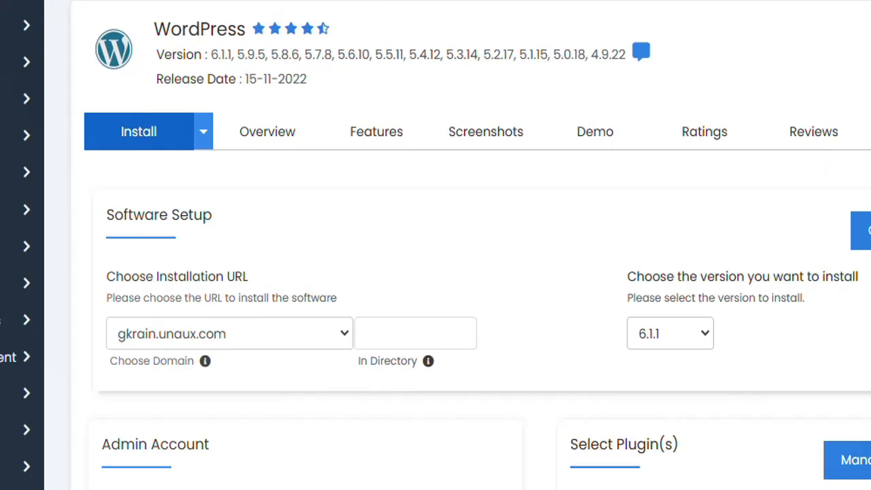
{"action": "scroll", "coordinate": [435, 245], "scroll_direction": "down", "scroll_amount": 3}
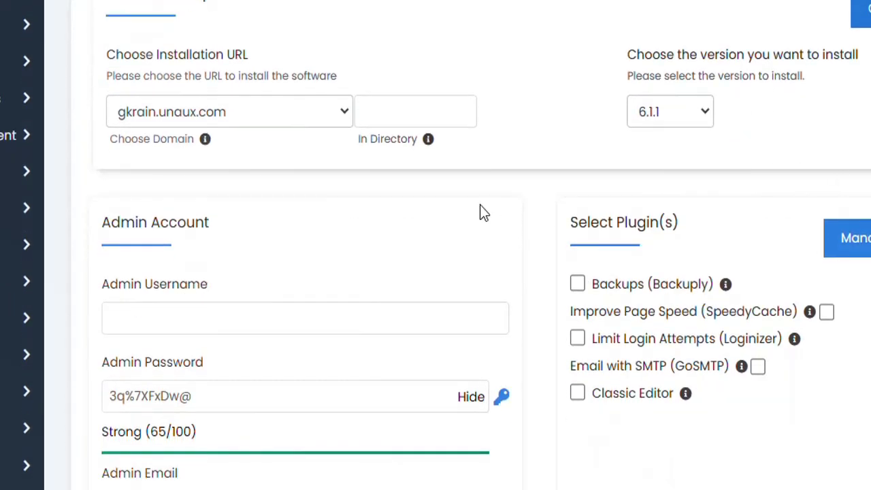
{"action": "left_click", "coordinate": [339, 113]}
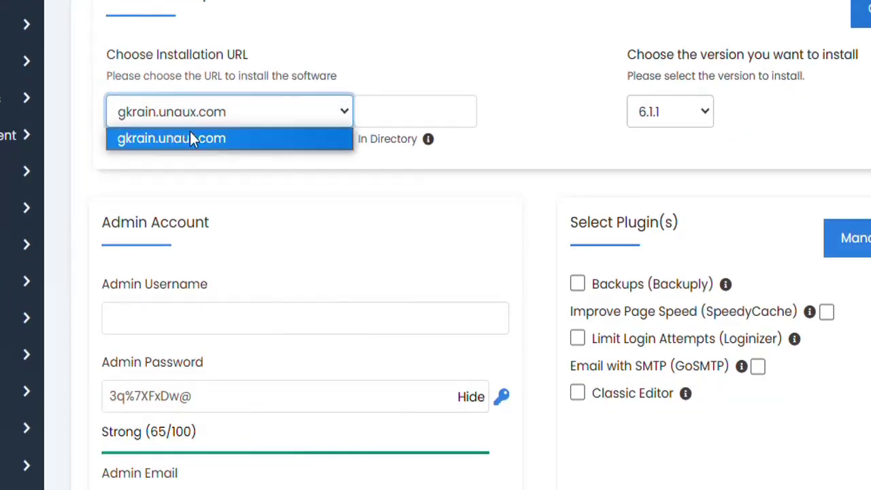
{"action": "left_click", "coordinate": [225, 143]}
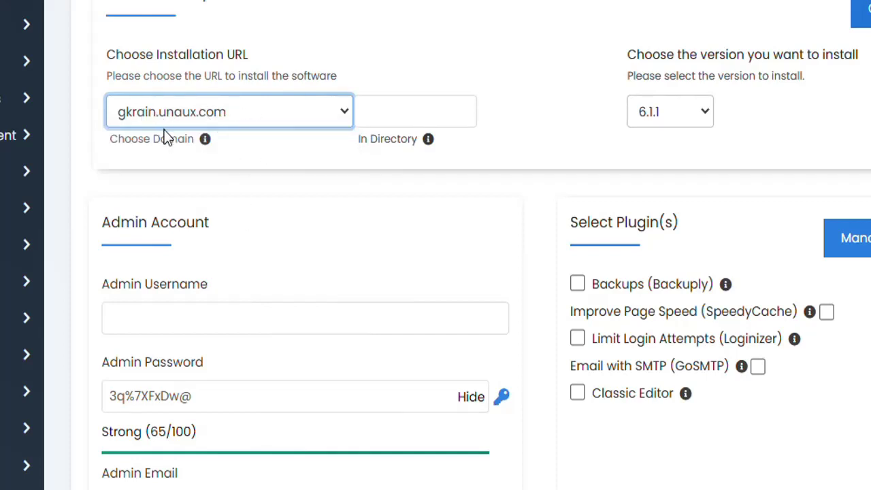
- Set the admin username to Admin and paste in a stronger admin password
{"action": "left_click", "coordinate": [176, 289]}
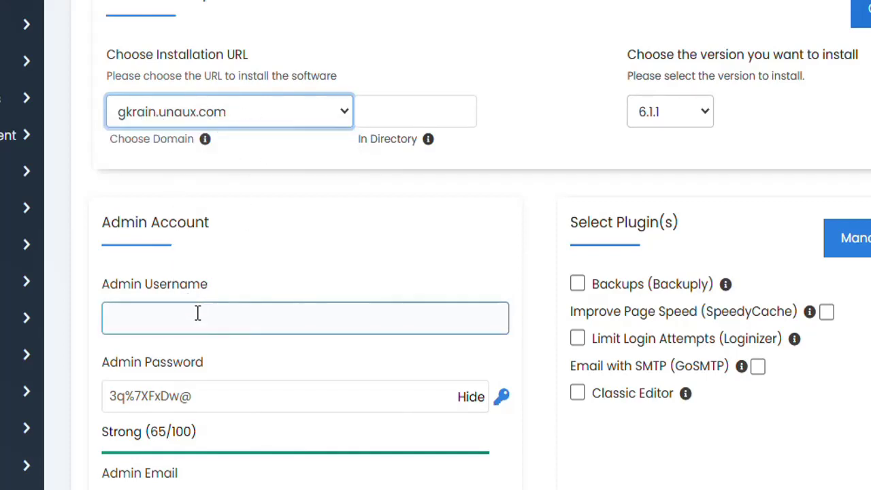
{"action": "left_click", "coordinate": [199, 314]}
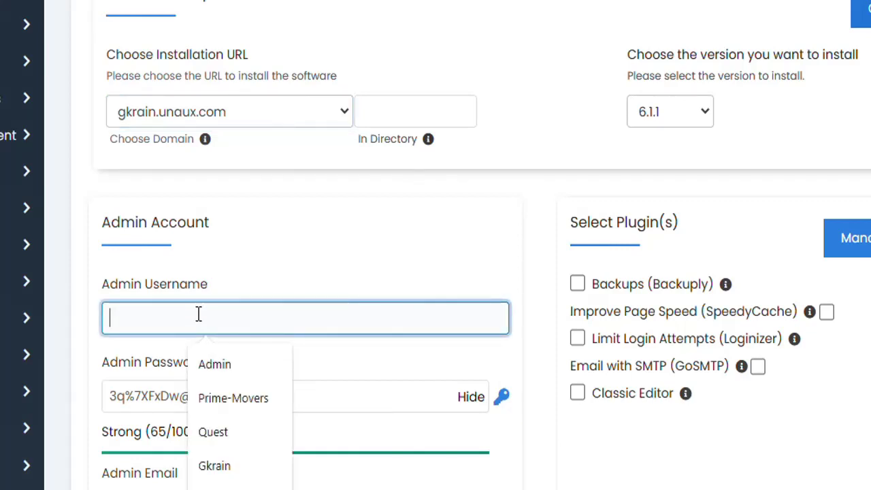
{"action": "left_click", "coordinate": [214, 362]}
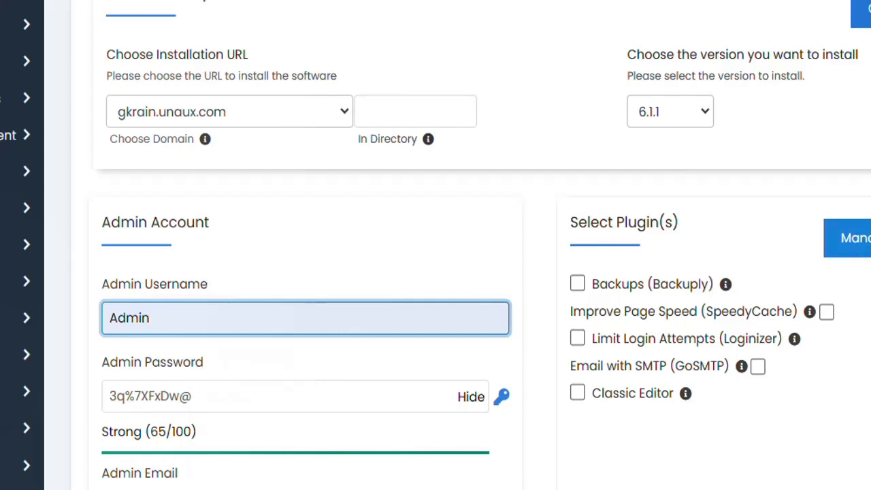
{"action": "scroll", "coordinate": [306, 273], "scroll_direction": "down", "scroll_amount": 3}
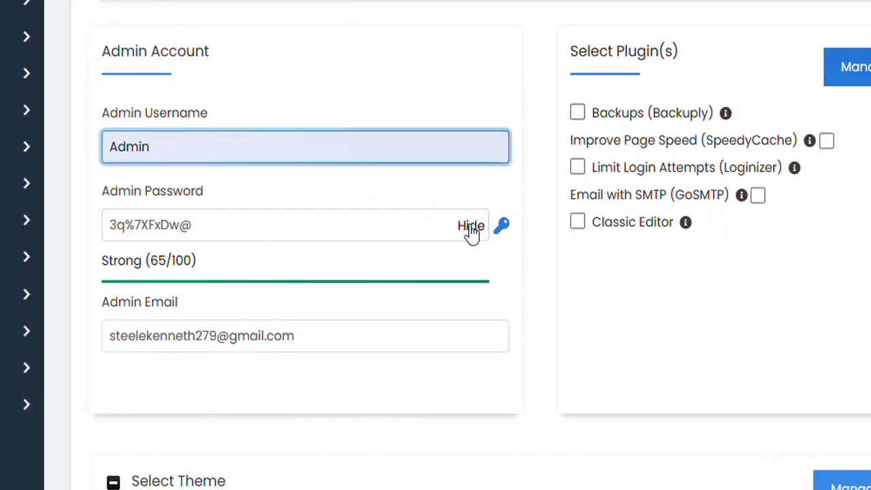
{"action": "left_click_drag", "start_coordinate": [467, 224], "coordinate": [338, 231]}
{"action": "left_click", "coordinate": [277, 218]}
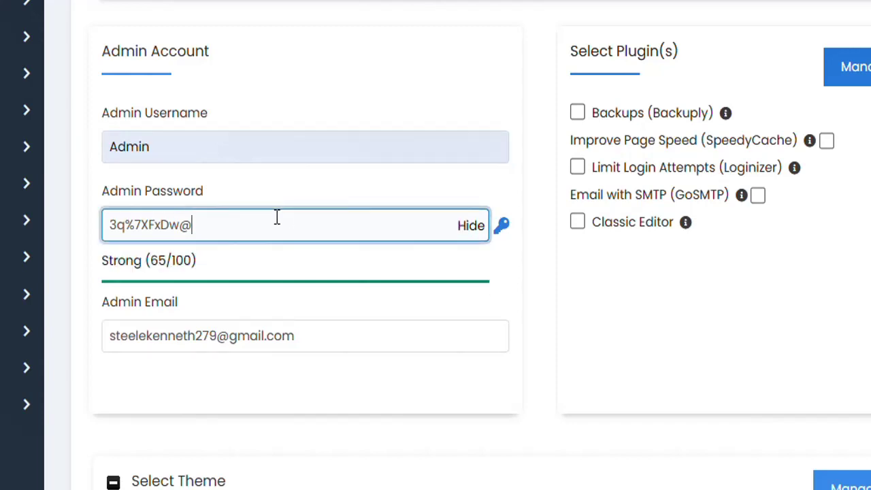
{"action": "left_click_drag", "start_coordinate": [277, 218], "coordinate": [90, 228]}
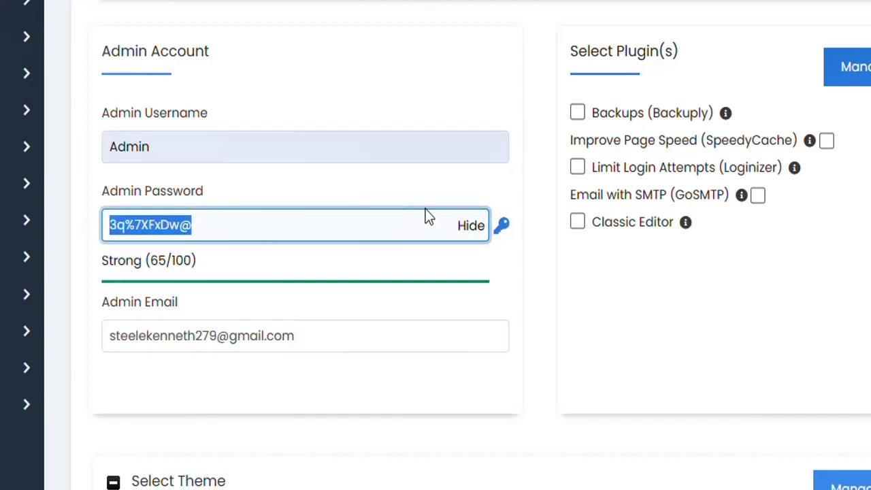
{"action": "key", "text": "ctrl+v"}
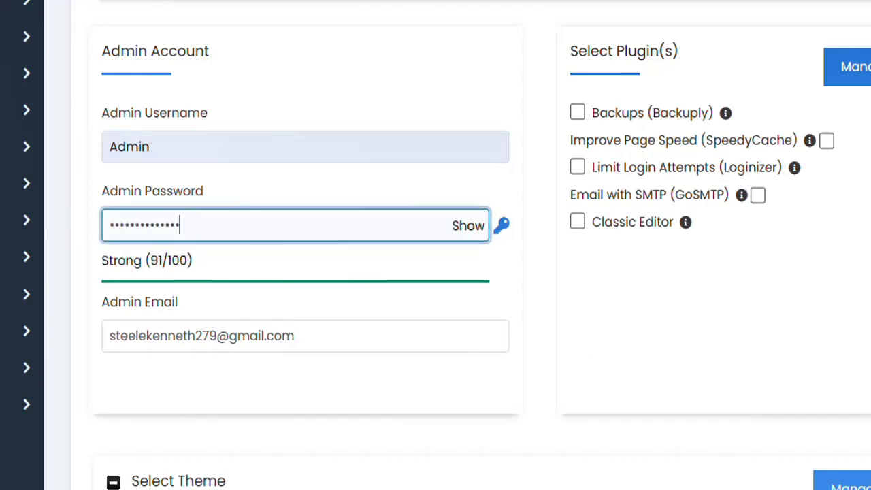
- Check the admin email address and review the rest of the form
{"action": "scroll", "coordinate": [436, 245], "scroll_direction": "down", "scroll_amount": 2}
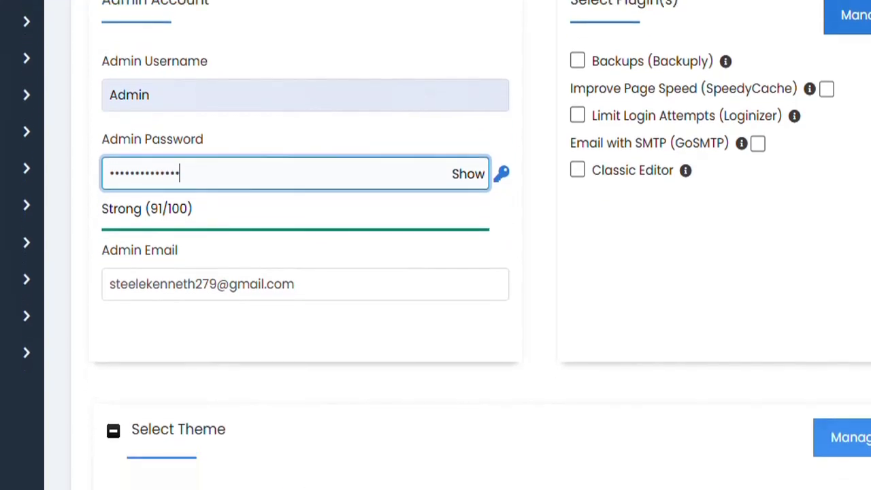
{"action": "scroll", "coordinate": [436, 245], "scroll_direction": "down", "scroll_amount": 1}
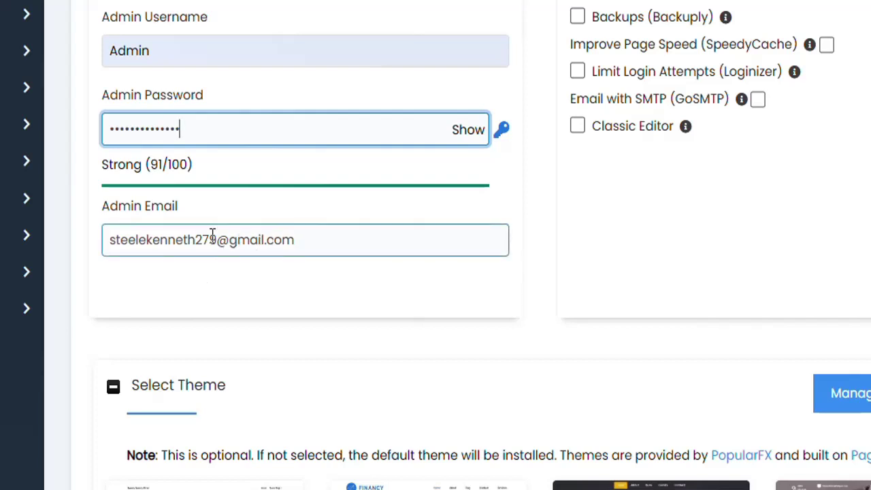
{"action": "left_click", "coordinate": [318, 239]}
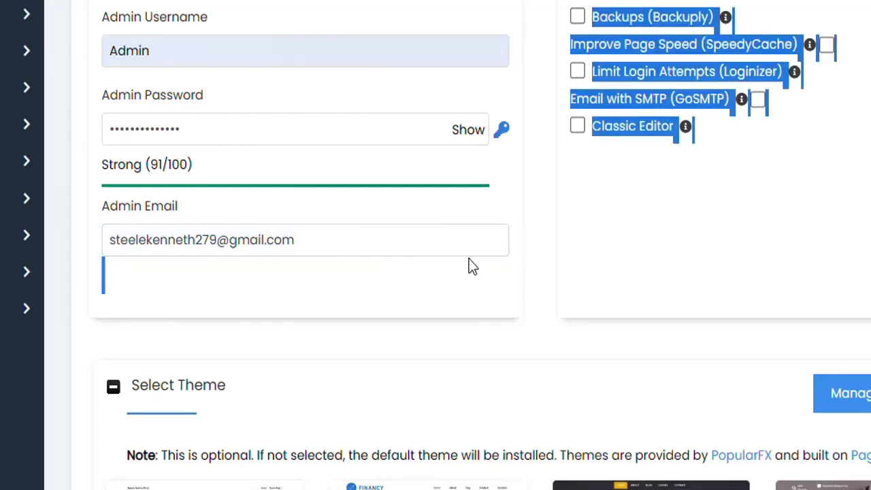
{"action": "left_click", "coordinate": [658, 247]}
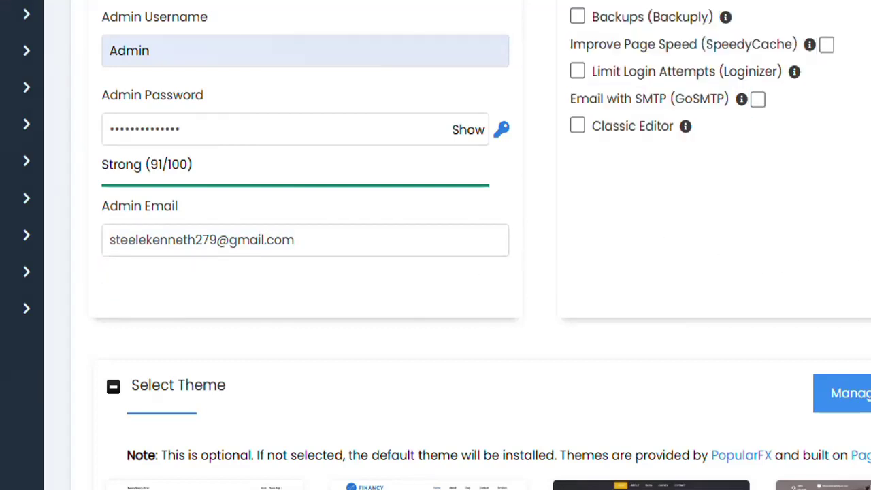
{"action": "scroll", "coordinate": [436, 245], "scroll_direction": "up", "scroll_amount": 4}
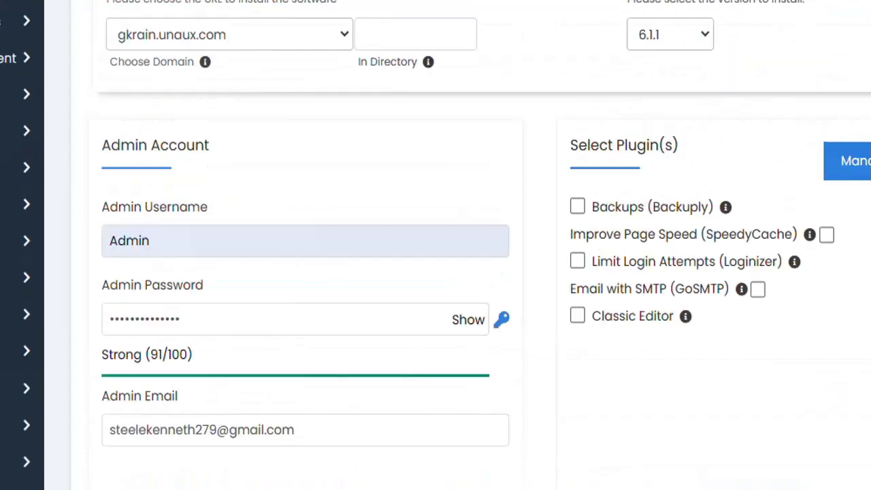
{"action": "scroll", "coordinate": [436, 245], "scroll_direction": "down", "scroll_amount": 5}
{"action": "scroll", "coordinate": [436, 245], "scroll_direction": "up", "scroll_amount": 3}
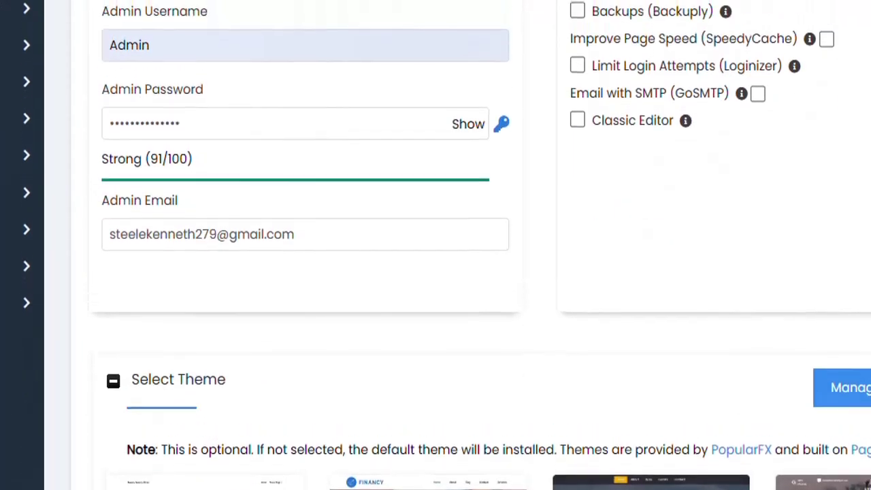
{"action": "scroll", "coordinate": [436, 245], "scroll_direction": "down", "scroll_amount": 8}
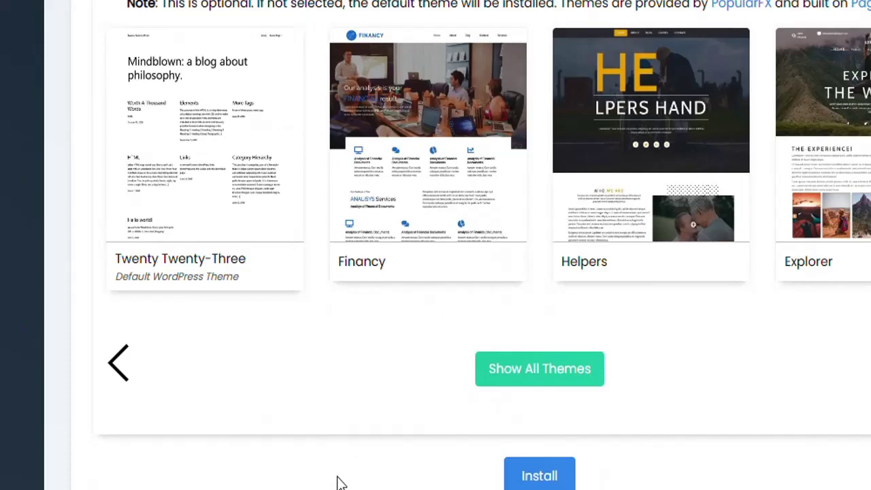
- Install WordPress with the configured settings
{"action": "left_click", "coordinate": [540, 475]}
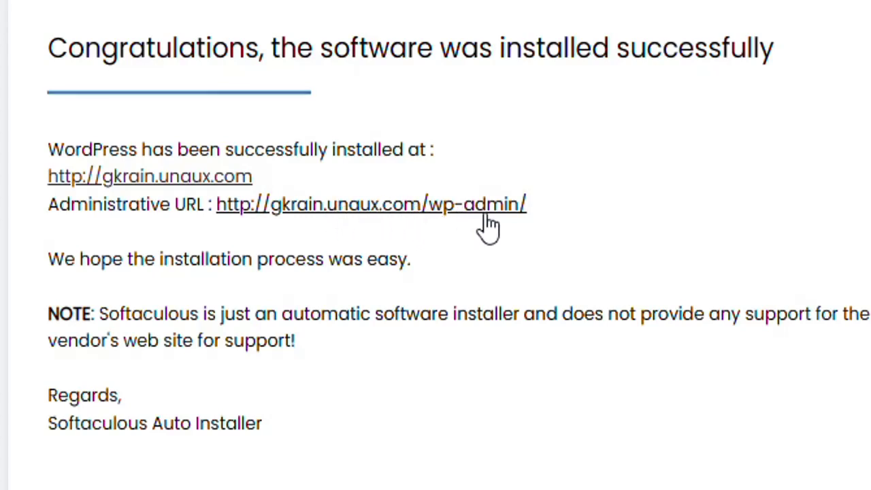
- View the new site at gkrain.unaux.com, then return to the installation confirmation
{"action": "left_click", "coordinate": [213, 179]}
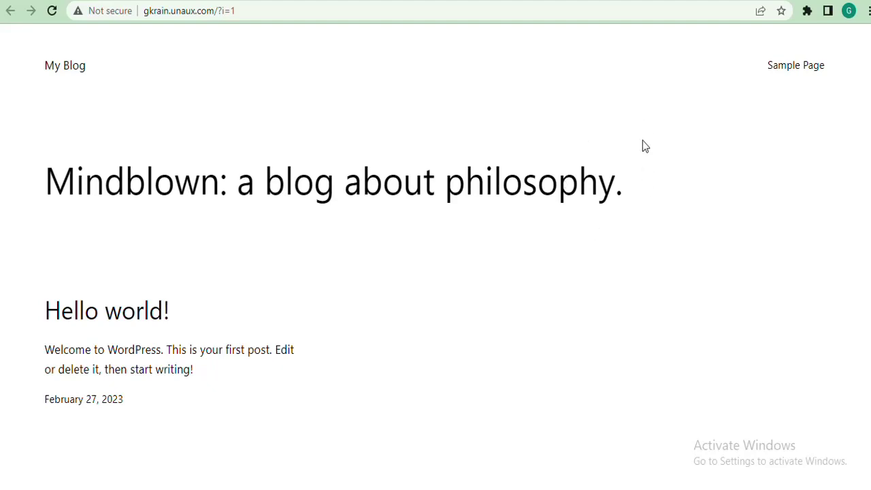
{"action": "key", "text": "ctrl+Tab"}
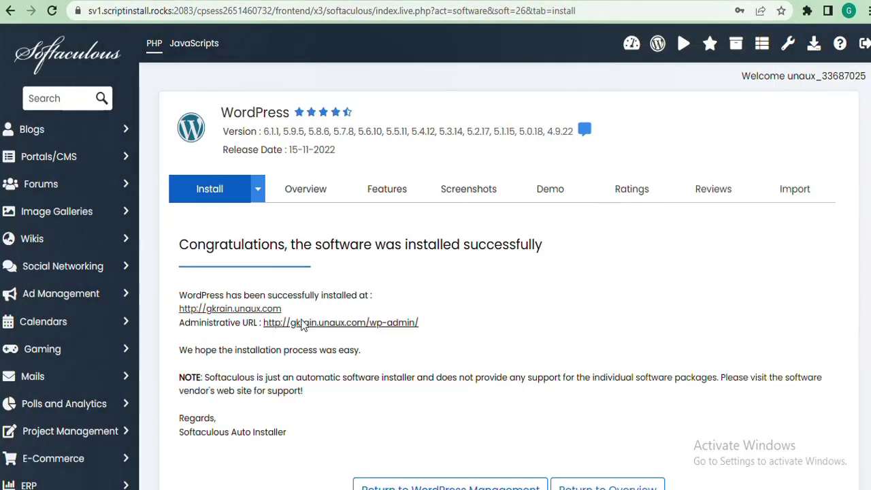
- Open the wp-admin dashboard via the Administrative URL and select its address
{"action": "left_click", "coordinate": [343, 323]}
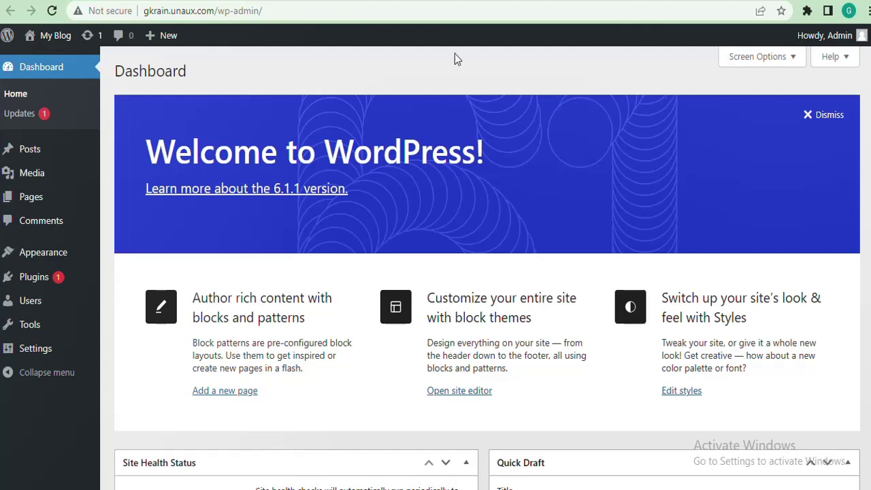
{"action": "left_click", "coordinate": [298, 11]}
{"action": "left_click", "coordinate": [299, 10]}
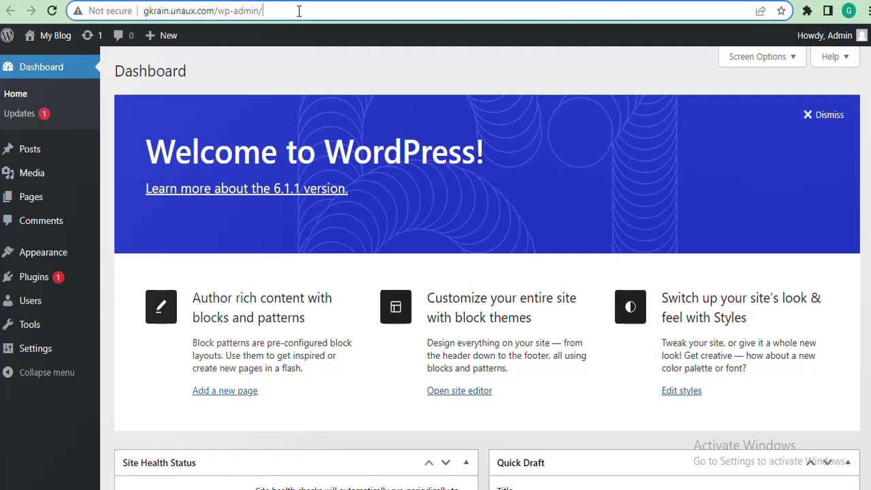
{"action": "key", "text": "shift+Left"}
{"action": "key", "text": "shift+Left"}
{"action": "key", "text": "shift+Left"}
{"action": "key", "text": "shift+Left"}
{"action": "key", "text": "shift+Left"}
{"action": "key", "text": "shift+Left"}
{"action": "key", "text": "shift+Left"}
{"action": "key", "text": "shift+Left"}
{"action": "key", "text": "shift+Left"}
{"action": "key", "text": "shift+Left"}
{"action": "key", "text": "shift+Left"}
{"action": "key", "text": "shift+Left"}
{"action": "key", "text": "shift+Left"}
{"action": "key", "text": "shift+Left"}
{"action": "key", "text": "shift+Left"}
{"action": "key", "text": "shift+Left"}
{"action": "key", "text": "shift+Left"}
{"action": "key", "text": "shift+Left"}
{"action": "key", "text": "shift+Left"}
{"action": "key", "text": "shift+Left"}
{"action": "key", "text": "ctrl+c"}
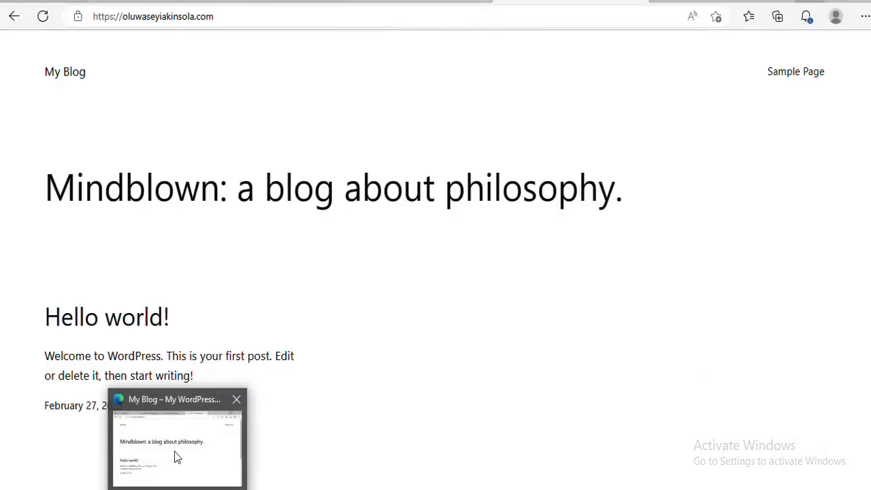
- In the Edge window, paste and load the copied admin address
{"action": "left_click", "coordinate": [174, 451]}
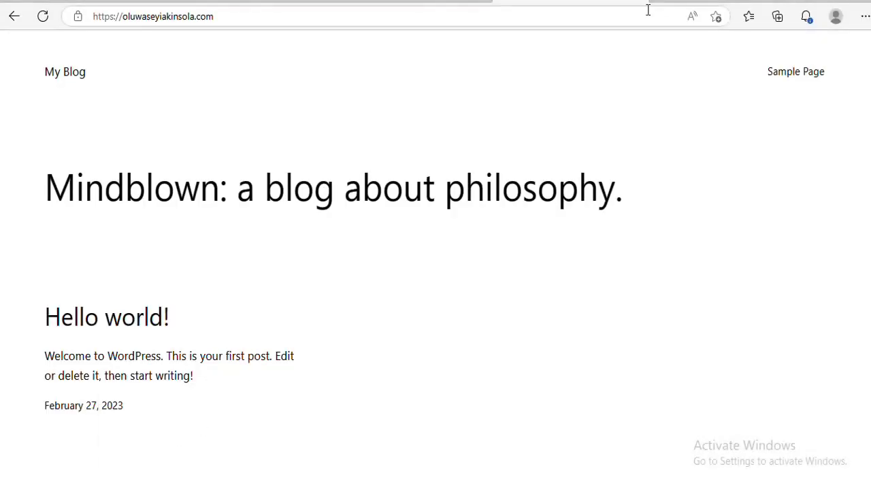
{"action": "left_click", "coordinate": [608, 25]}
{"action": "key", "text": "ctrl+v"}
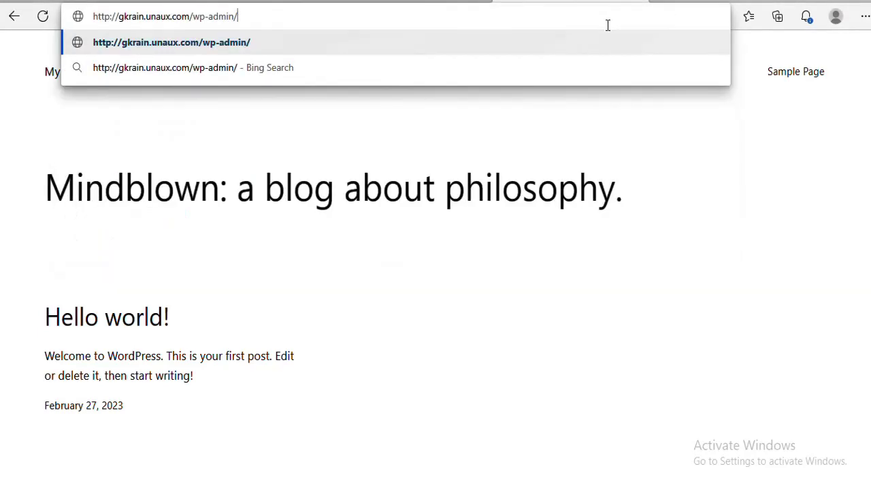
{"action": "key", "text": "Return"}
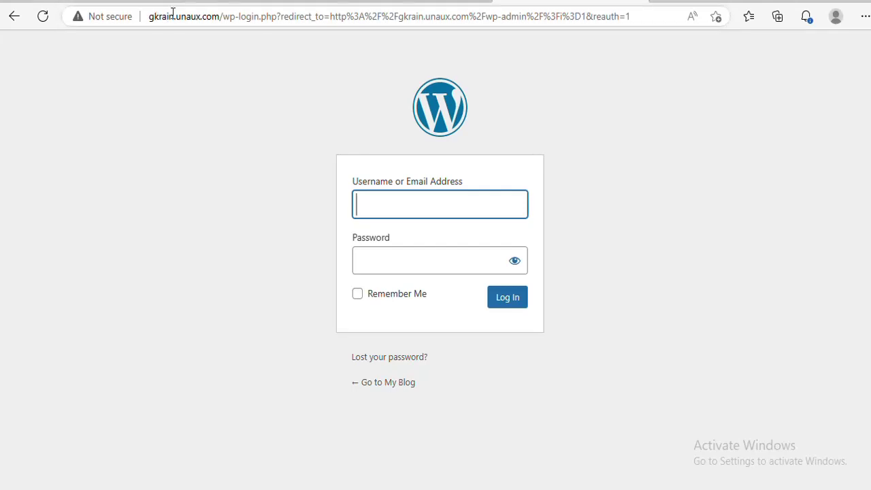
- Correct the address to gkrain.unaux.com/wp-admin and load the login page
{"action": "left_click", "coordinate": [195, 19]}
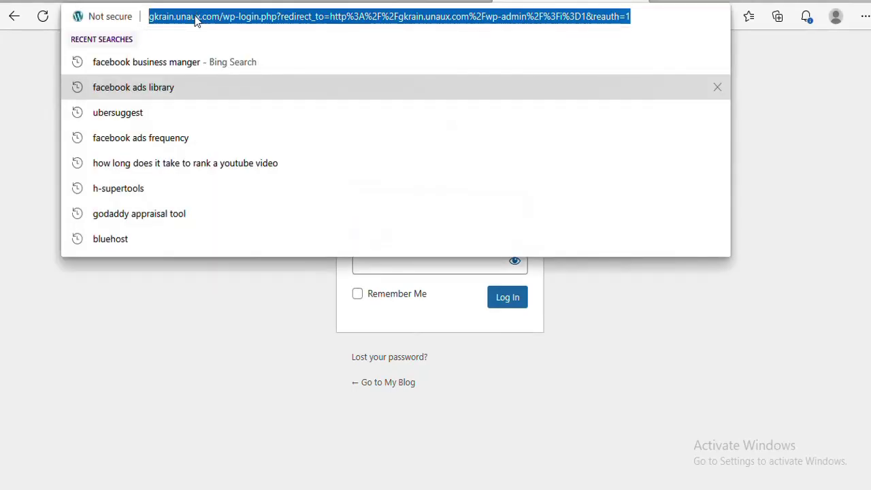
{"action": "key", "text": "ctrl+v"}
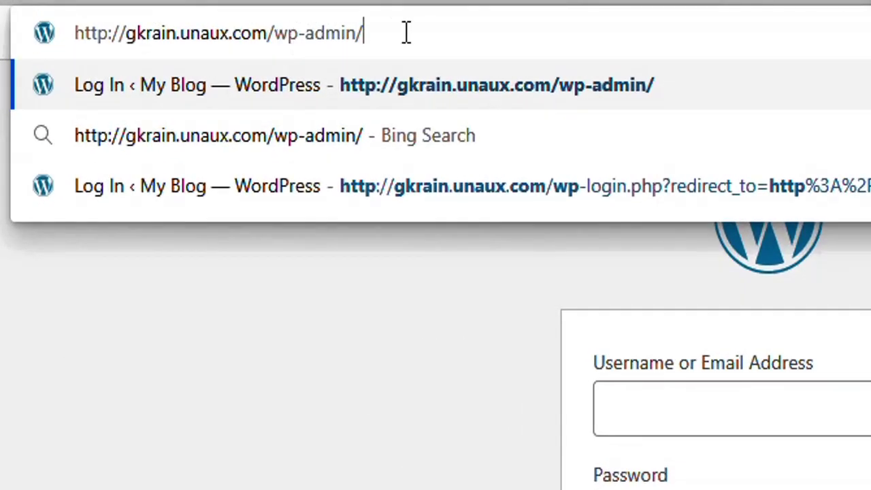
{"action": "key", "text": "BackSpace"}
{"action": "key", "text": "BackSpace"}
{"action": "key", "text": "BackSpace"}
{"action": "key", "text": "BackSpace"}
{"action": "key", "text": "BackSpace"}
{"action": "key", "text": "BackSpace"}
{"action": "key", "text": "BackSpace"}
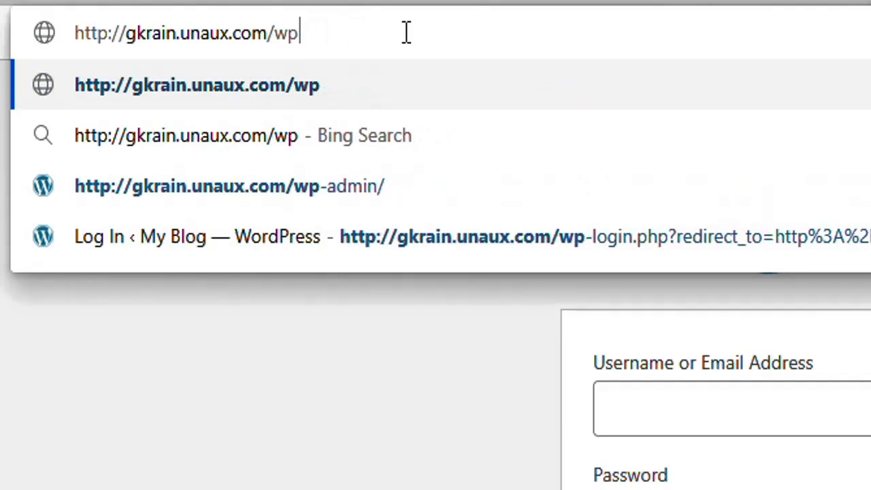
{"action": "key", "text": "BackSpace"}
{"action": "key", "text": "BackSpace"}
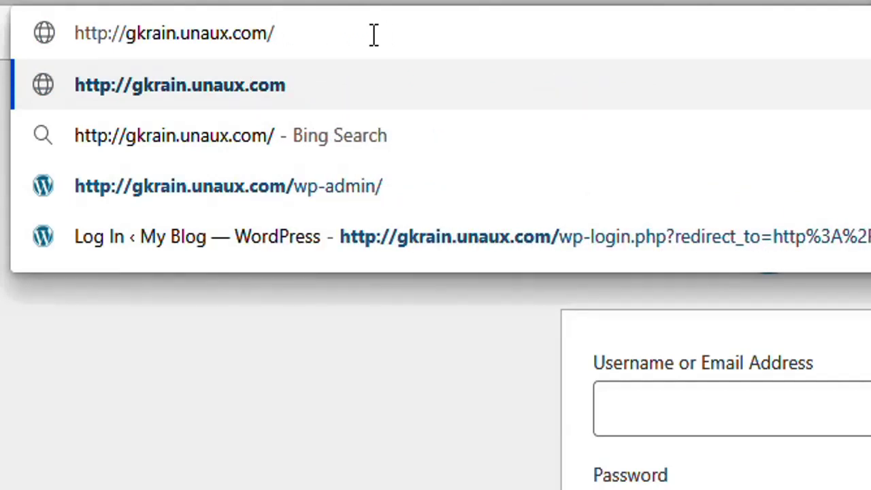
{"action": "type", "text": "wp-a"}
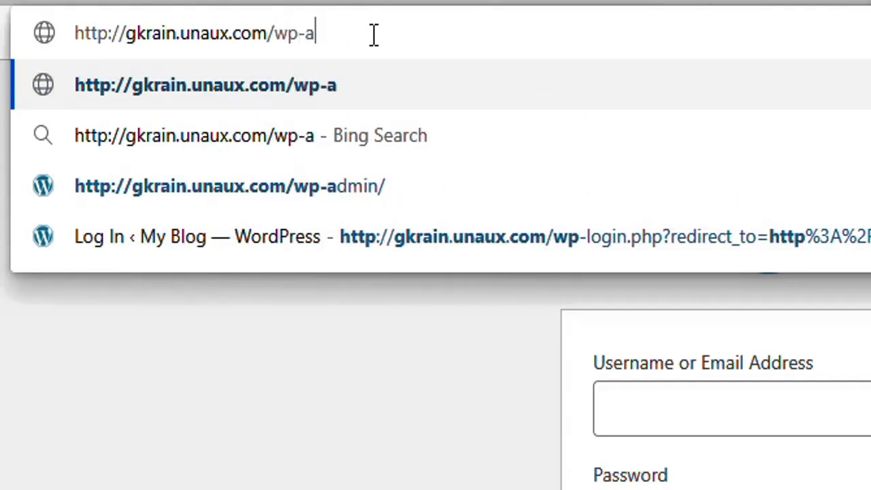
{"action": "type", "text": "dmin"}
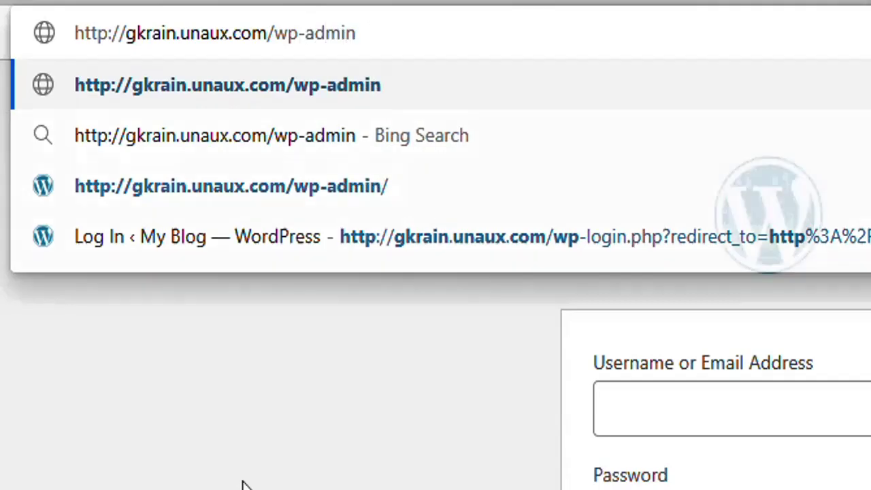
{"action": "key", "text": "Return"}
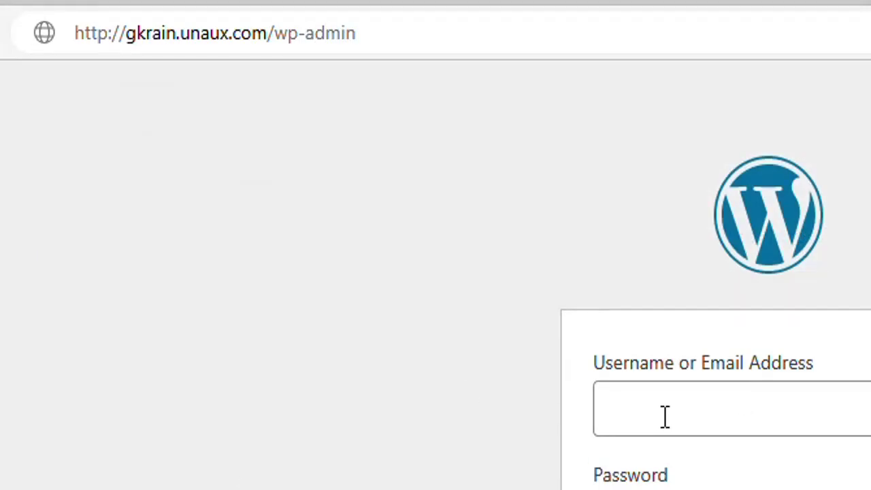
{"action": "left_click", "coordinate": [665, 417]}
- Log in with username Admin and the admin password
{"action": "triple_click", "coordinate": [599, 364]}
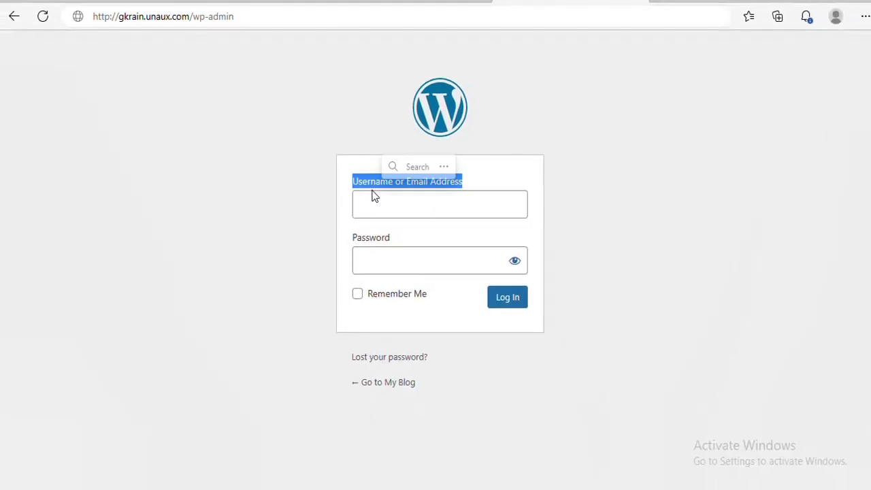
{"action": "left_click", "coordinate": [372, 193]}
{"action": "left_click", "coordinate": [375, 206]}
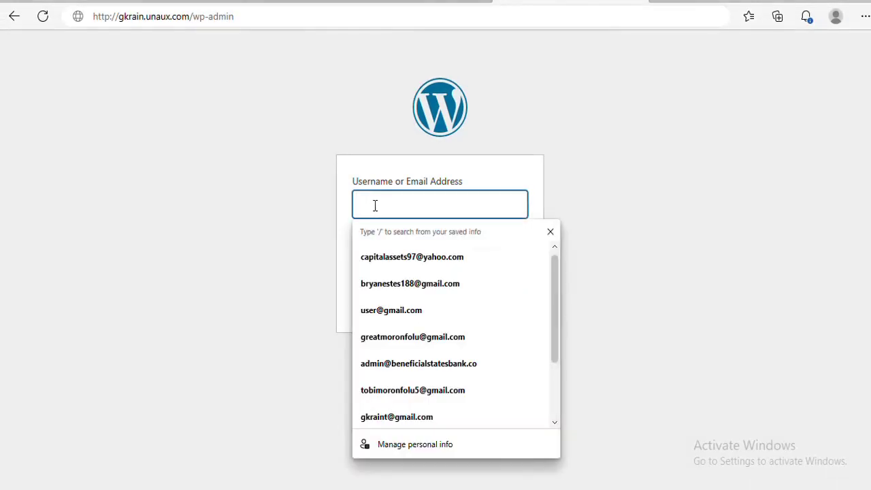
{"action": "type", "text": "Admin"}
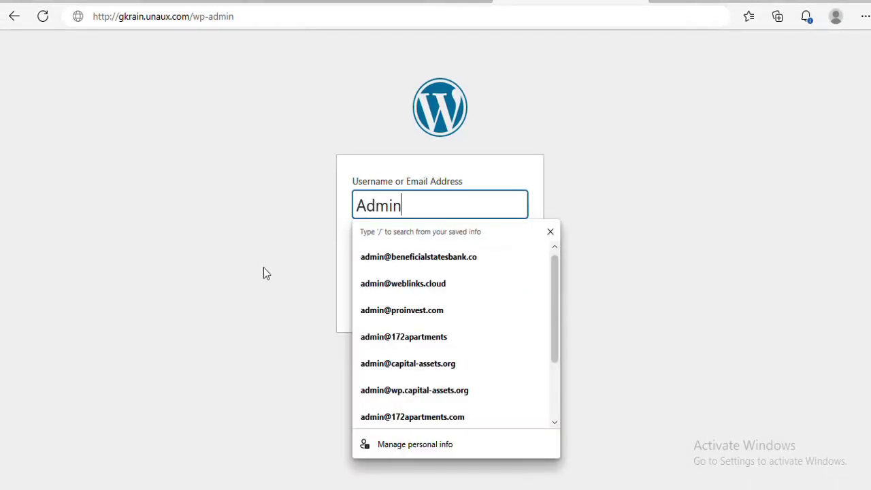
{"action": "left_click", "coordinate": [265, 272]}
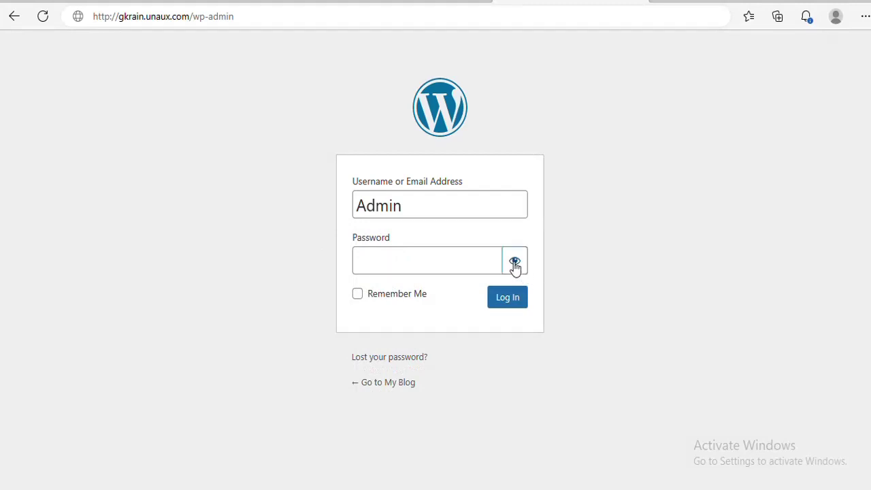
{"action": "left_click", "coordinate": [486, 256]}
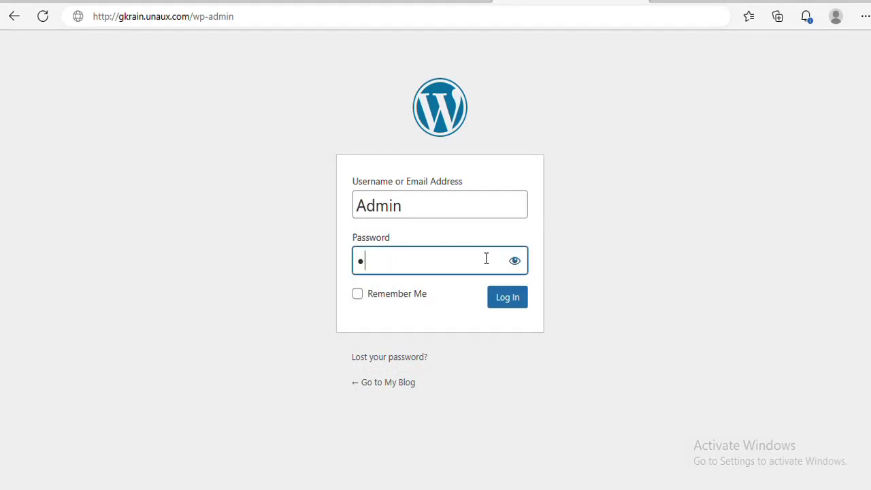
{"action": "left_click", "coordinate": [507, 307]}
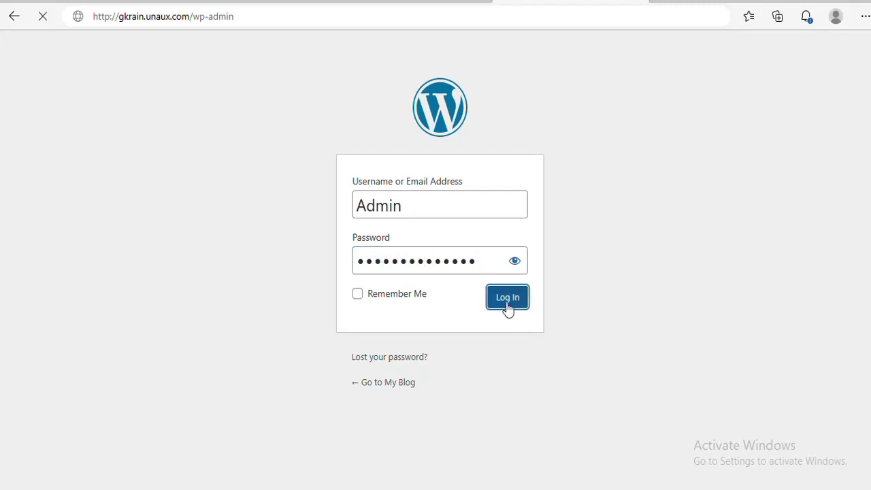